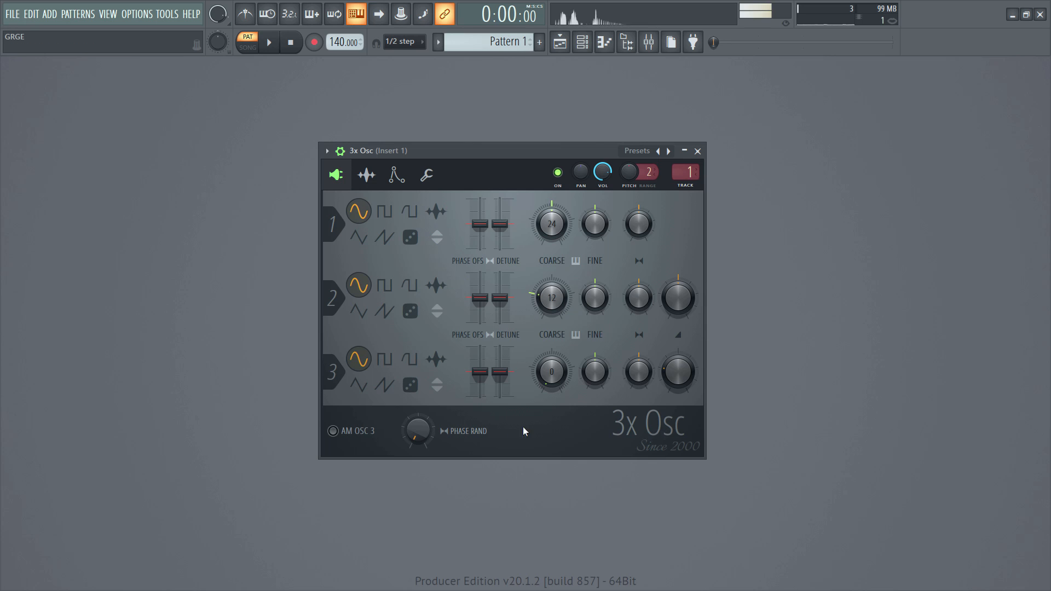
Turn the levels of oscillators 2 and 3 fully down and set oscillator 1's coarse pitch to 0
{"action": "key", "text": "z"}
{"action": "key", "text": "z"}
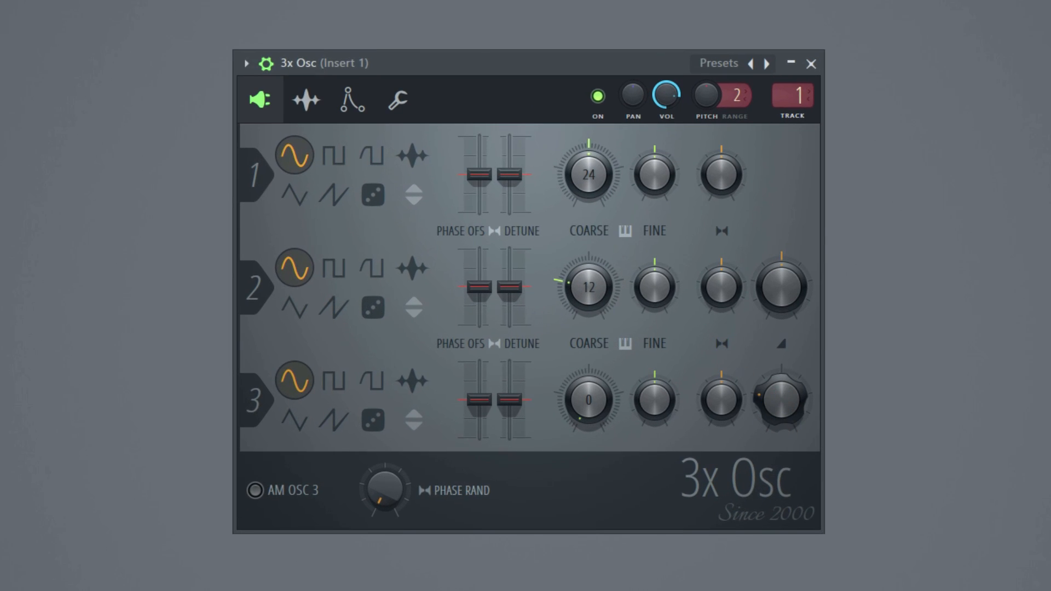
{"action": "left_click_drag", "start_coordinate": [781, 400], "coordinate": [781, 428]}
{"action": "left_click_drag", "start_coordinate": [781, 288], "coordinate": [781, 345]}
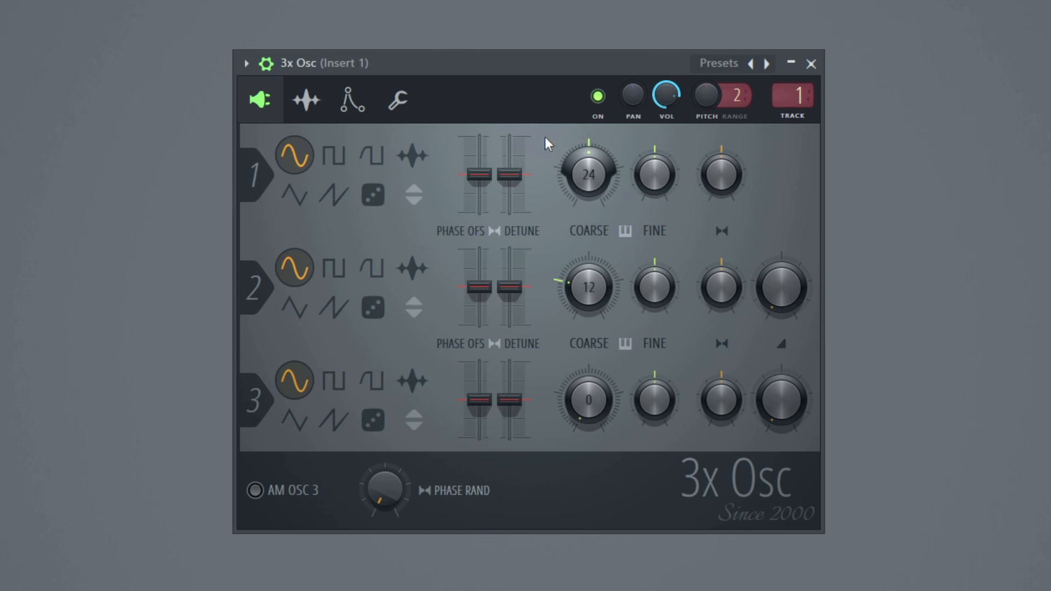
{"action": "left_click_drag", "start_coordinate": [588, 174], "coordinate": [589, 211]}
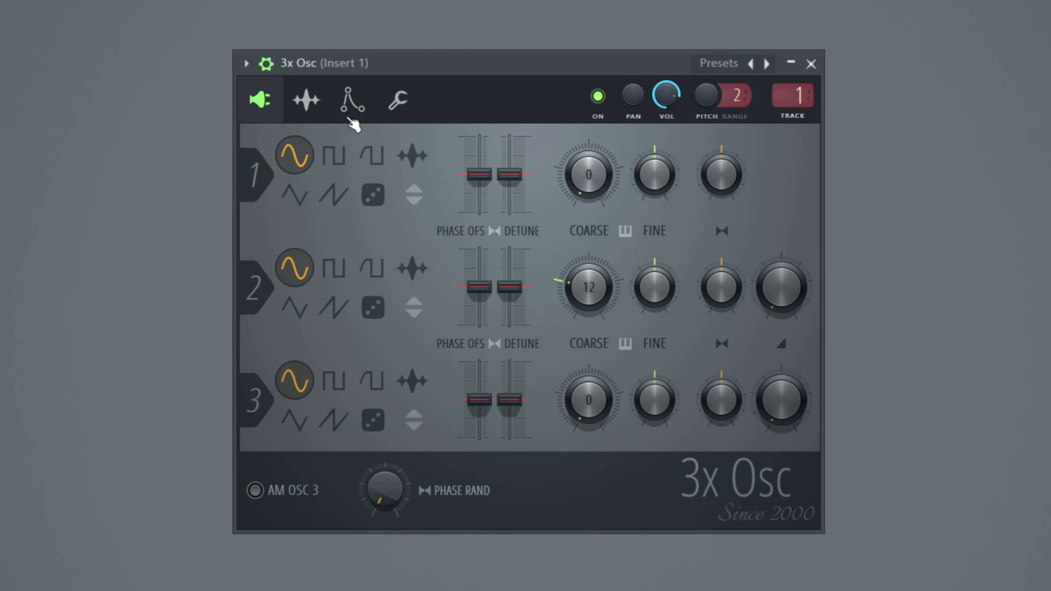
Enable the volume envelope in the instrument's envelope settings and play a test note
{"action": "left_click", "coordinate": [267, 64]}
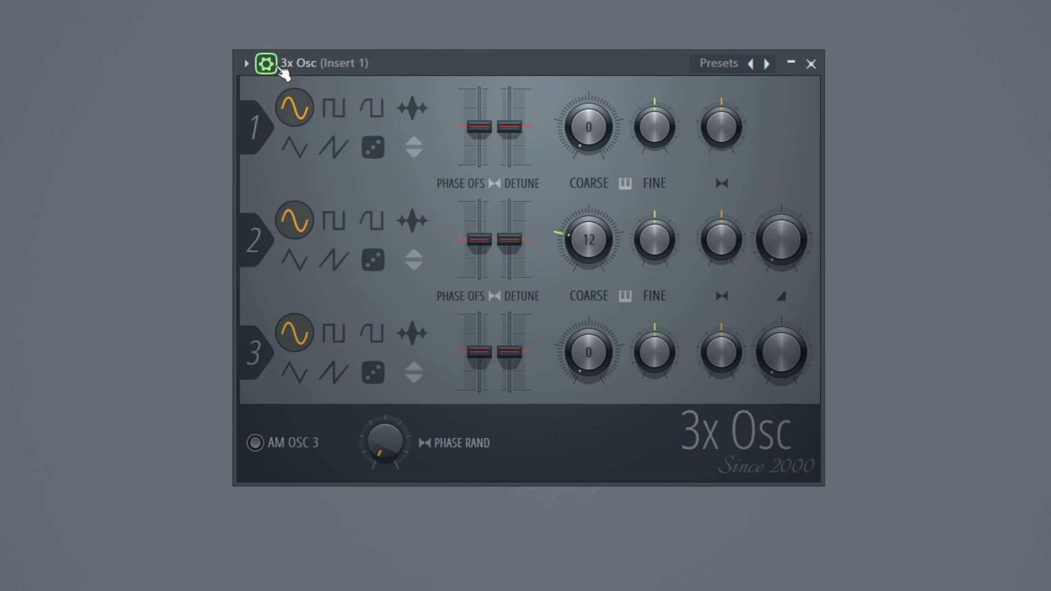
{"action": "left_click", "coordinate": [267, 64]}
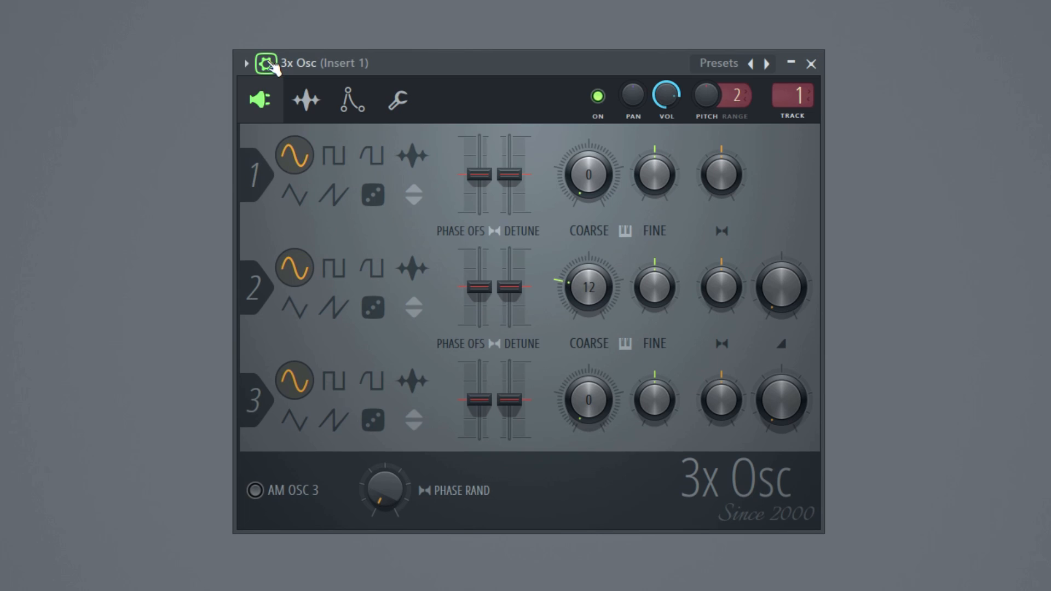
{"action": "left_click", "coordinate": [356, 108]}
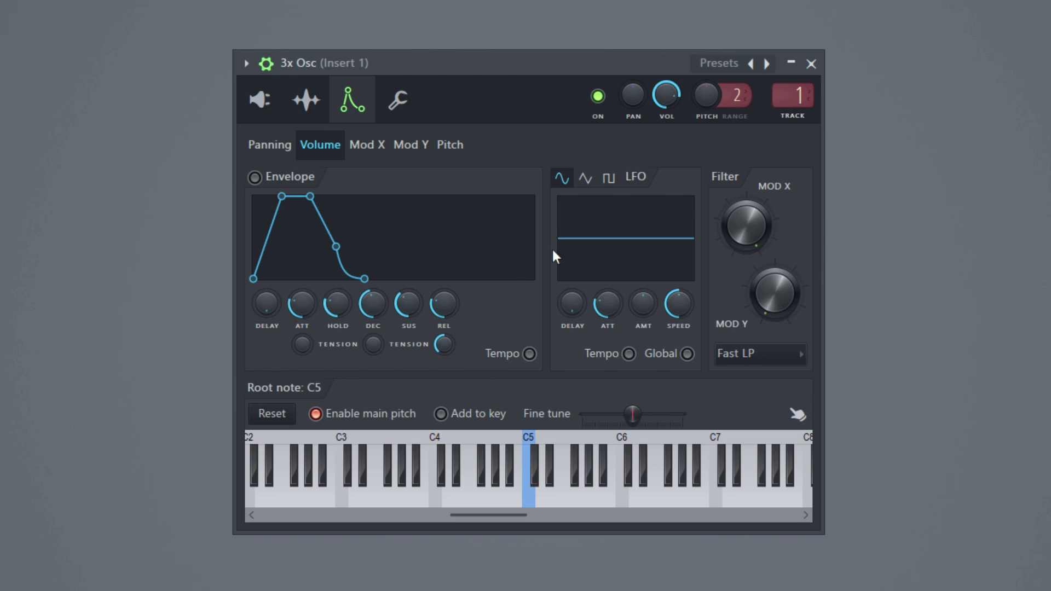
{"action": "left_click", "coordinate": [255, 177]}
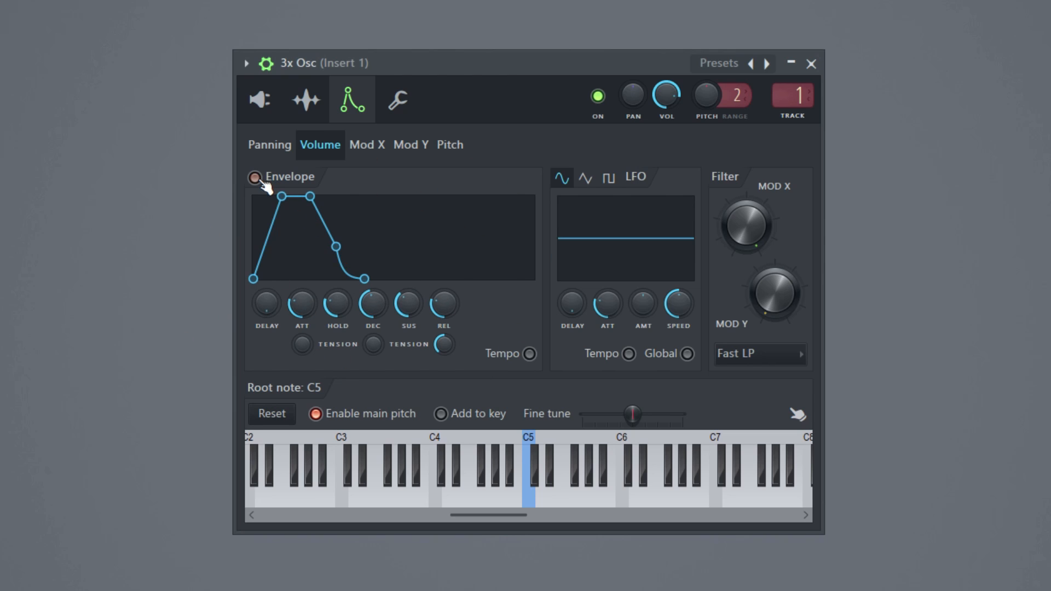
{"action": "key", "text": "z"}
Set the volume envelope's attack, hold, sustain and release to zero, and play test notes
{"action": "left_click_drag", "start_coordinate": [302, 304], "coordinate": [302, 333]}
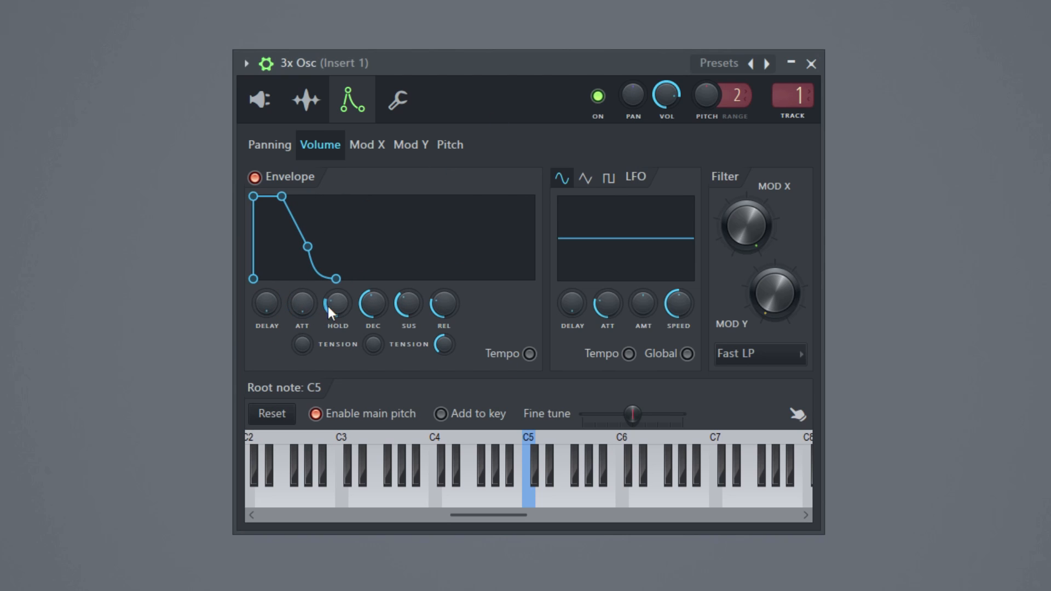
{"action": "left_click_drag", "start_coordinate": [337, 304], "coordinate": [337, 334]}
{"action": "left_click_drag", "start_coordinate": [408, 303], "coordinate": [409, 334]}
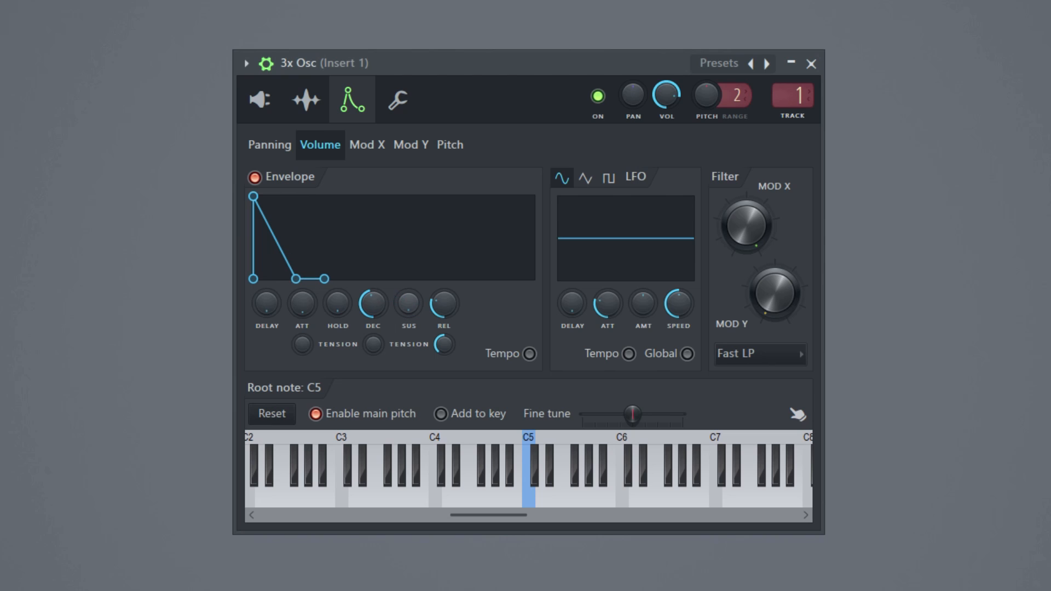
{"action": "left_click_drag", "start_coordinate": [444, 304], "coordinate": [444, 336]}
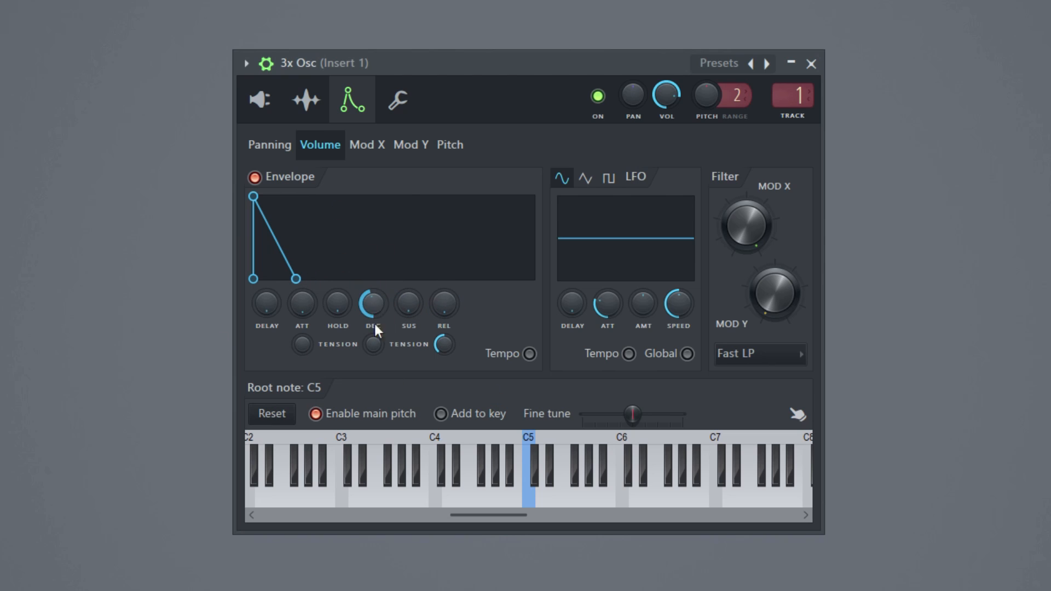
{"action": "key", "text": "z"}
{"action": "key", "text": "z"}
Lengthen the volume envelope's decay slightly and adjust its decay tension to bow the curve outward, playing test notes
{"action": "mouse_move", "coordinate": [374, 311]}
{"action": "left_mouse_down"}
{"action": "mouse_move", "coordinate": [373, 288]}
{"action": "mouse_move", "coordinate": [374, 325]}
{"action": "mouse_move", "coordinate": [373, 289]}
{"action": "mouse_move", "coordinate": [373, 320]}
{"action": "mouse_move", "coordinate": [373, 308]}
{"action": "left_mouse_up"}
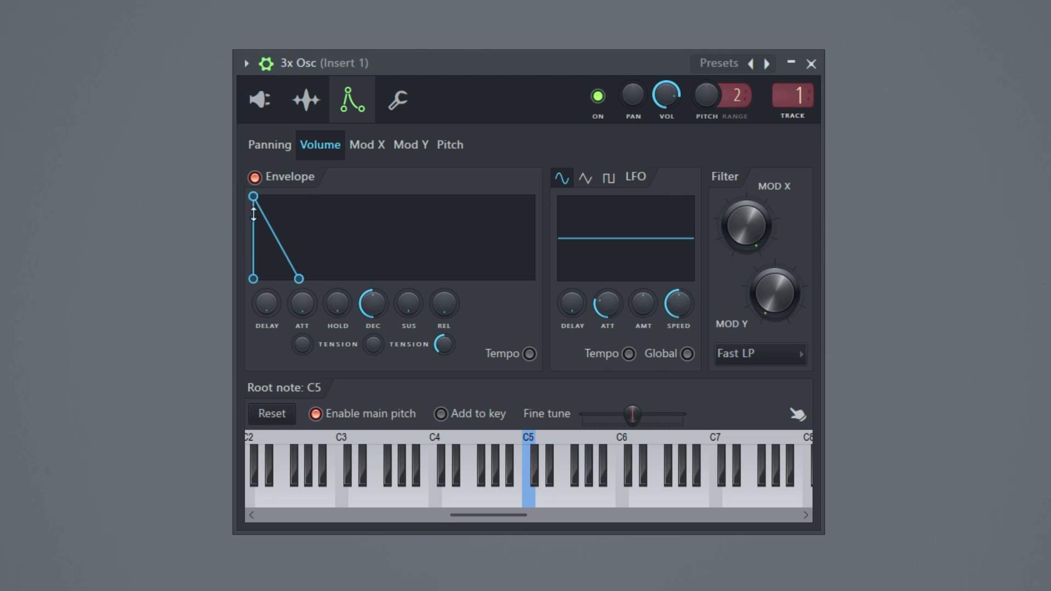
{"action": "key", "text": "z"}
{"action": "mouse_move", "coordinate": [373, 345]}
{"action": "left_mouse_down"}
{"action": "mouse_move", "coordinate": [374, 327]}
{"action": "mouse_move", "coordinate": [371, 349]}
{"action": "left_mouse_up"}
{"action": "key", "text": "z"}
Enable the pitch envelope with its amount at maximum, set attack, hold, sustain and release to zero, and play test notes
{"action": "left_click", "coordinate": [452, 149]}
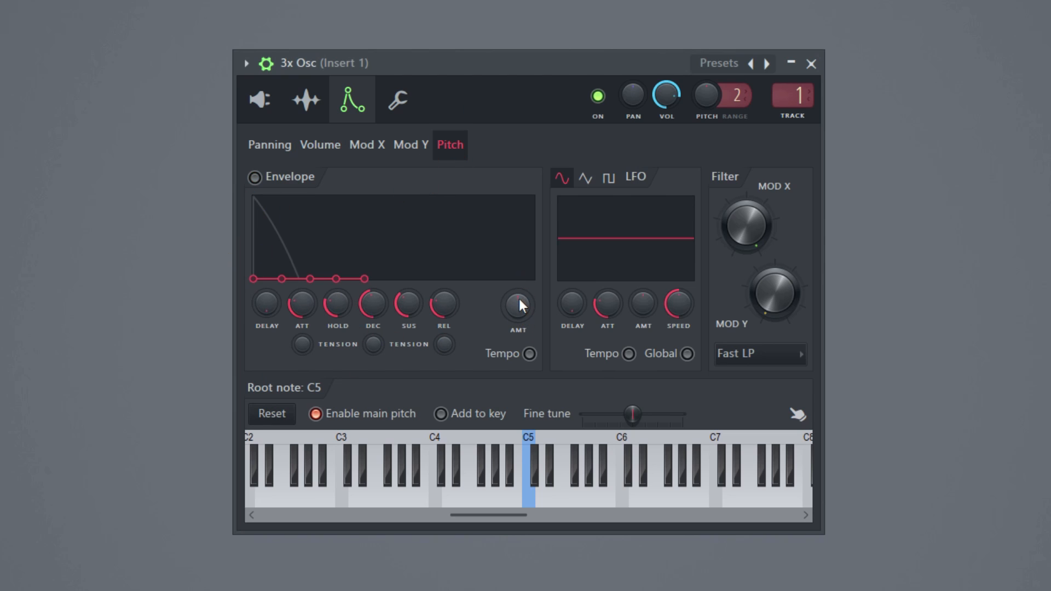
{"action": "left_click_drag", "start_coordinate": [519, 299], "coordinate": [519, 250]}
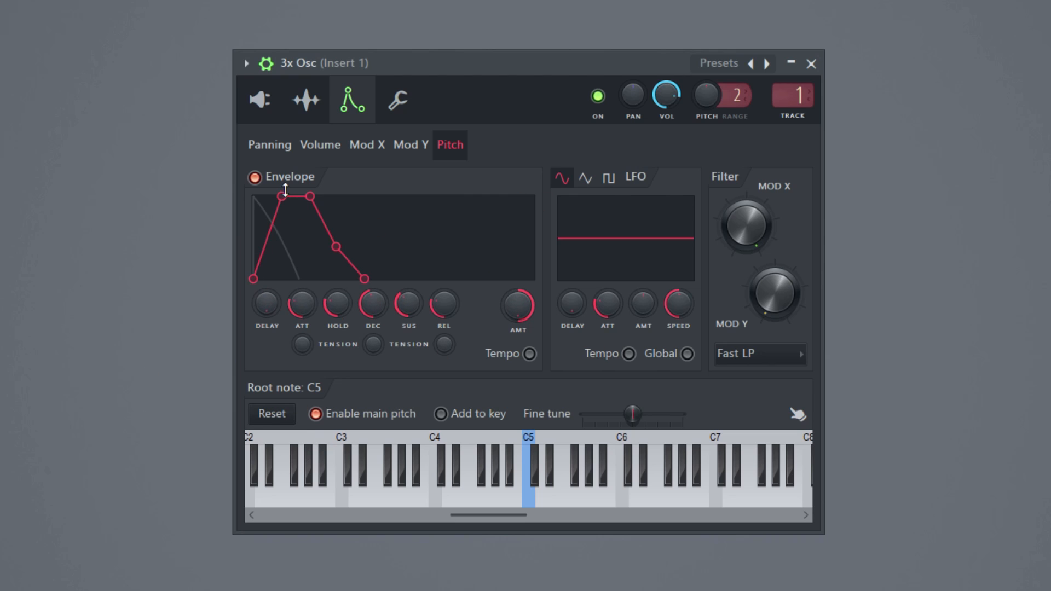
{"action": "left_click_drag", "start_coordinate": [301, 304], "coordinate": [298, 314]}
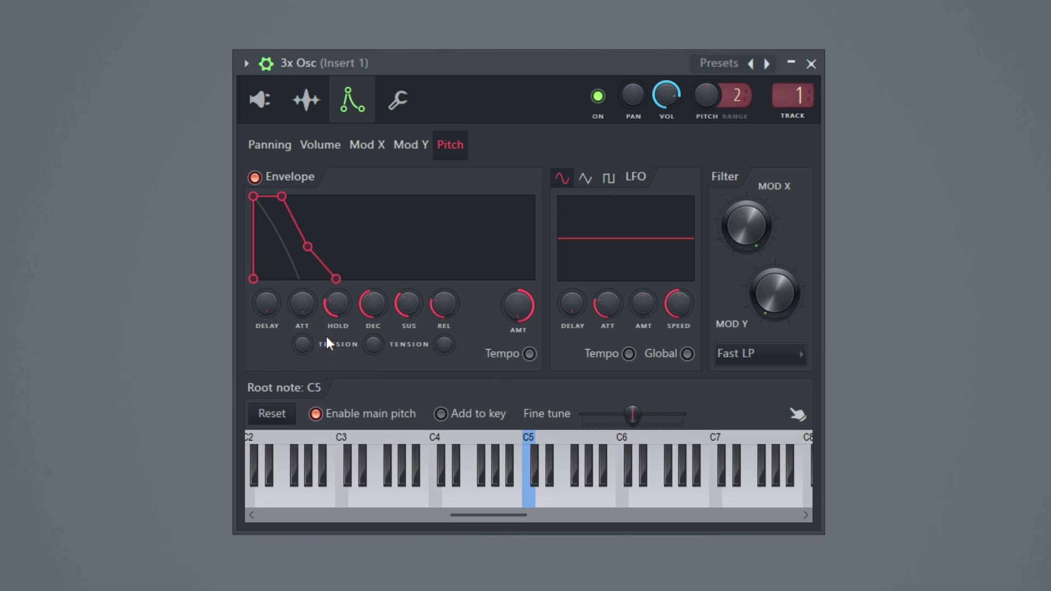
{"action": "left_click_drag", "start_coordinate": [337, 304], "coordinate": [336, 328]}
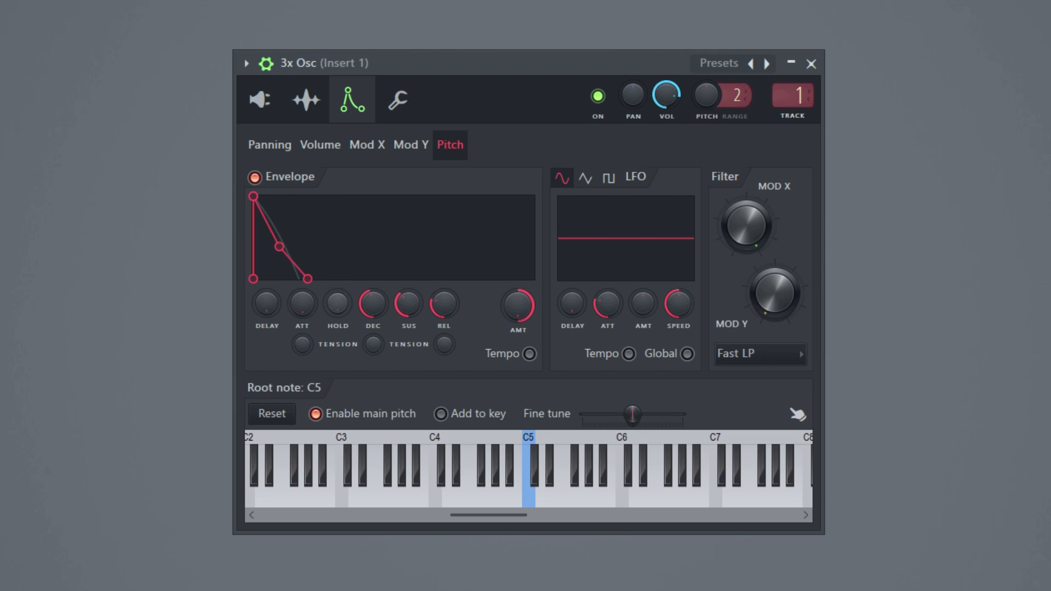
{"action": "left_click_drag", "start_coordinate": [408, 305], "coordinate": [444, 329]}
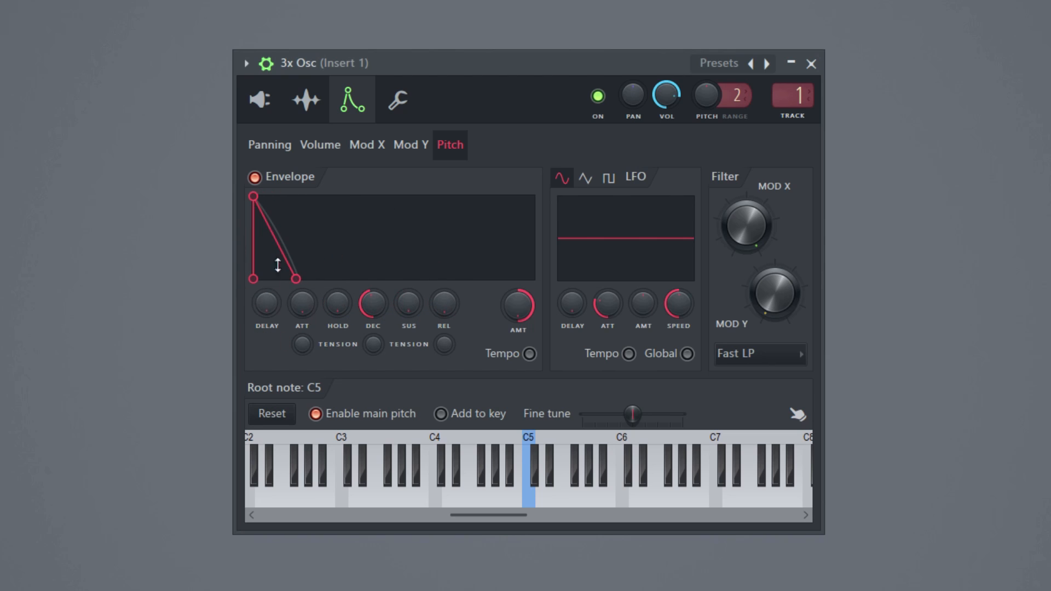
{"action": "key", "text": "z"}
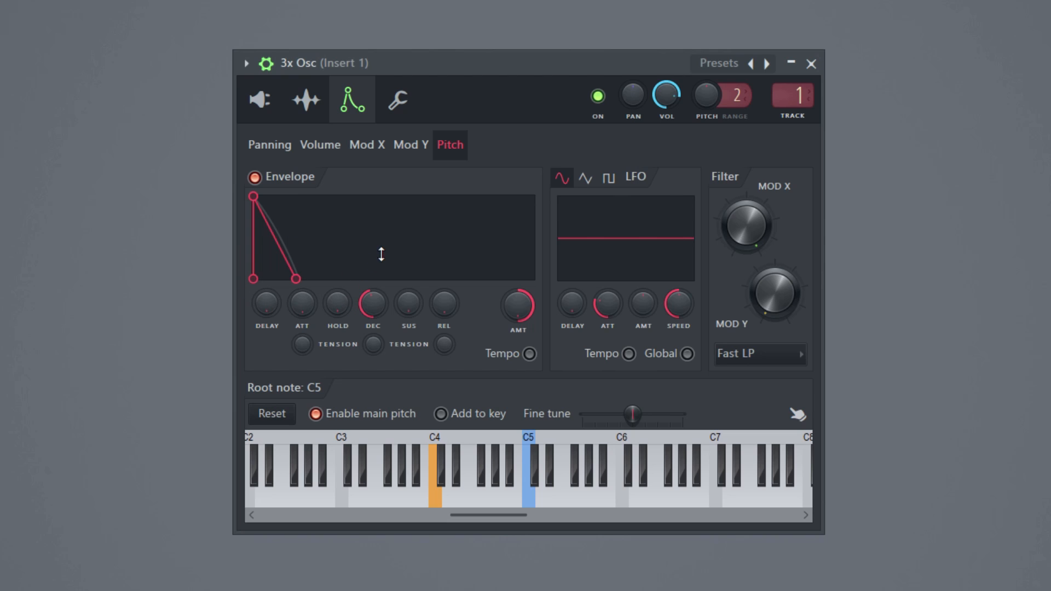
{"action": "key", "text": "z"}
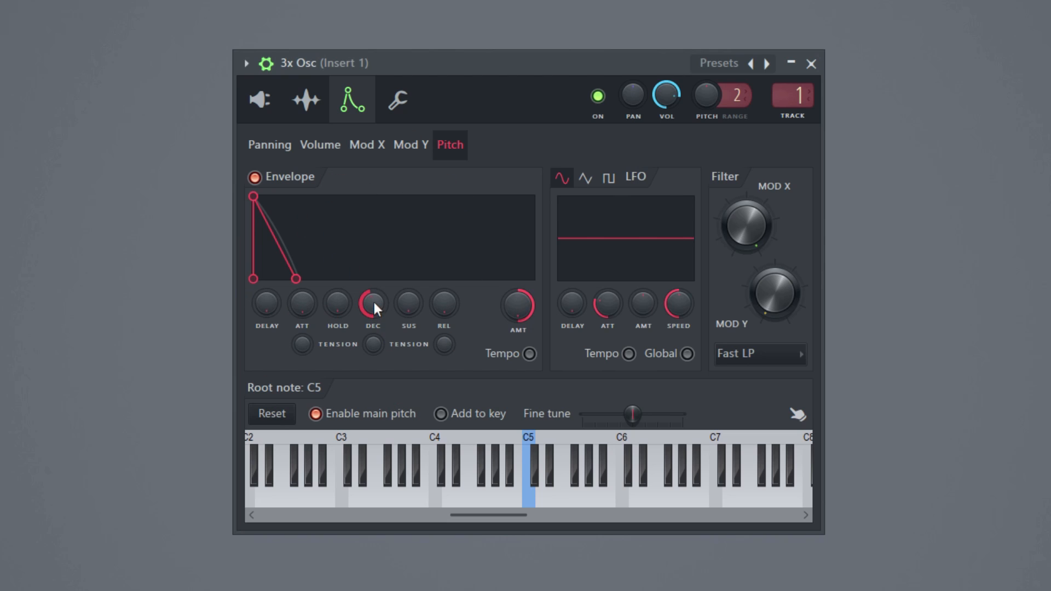
Shorten the pitch envelope's decay to a steep, fast drop while playing test notes
{"action": "left_click_drag", "start_coordinate": [373, 300], "coordinate": [373, 335]}
{"action": "key", "text": "z"}
{"action": "key", "text": "z"}
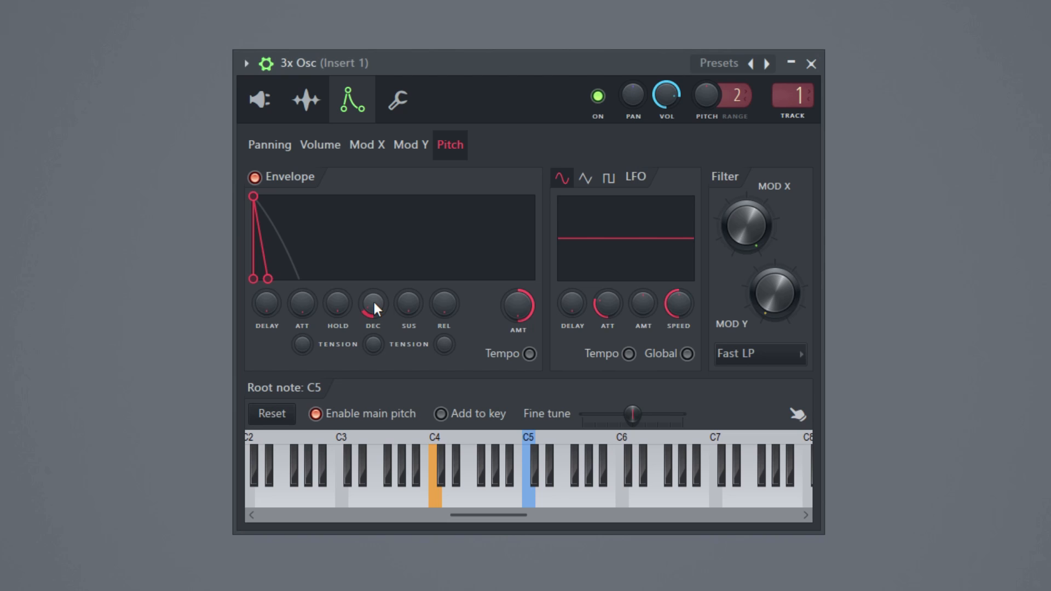
{"action": "left_click_drag", "start_coordinate": [387, 308], "coordinate": [371, 297]}
{"action": "key", "text": "z"}
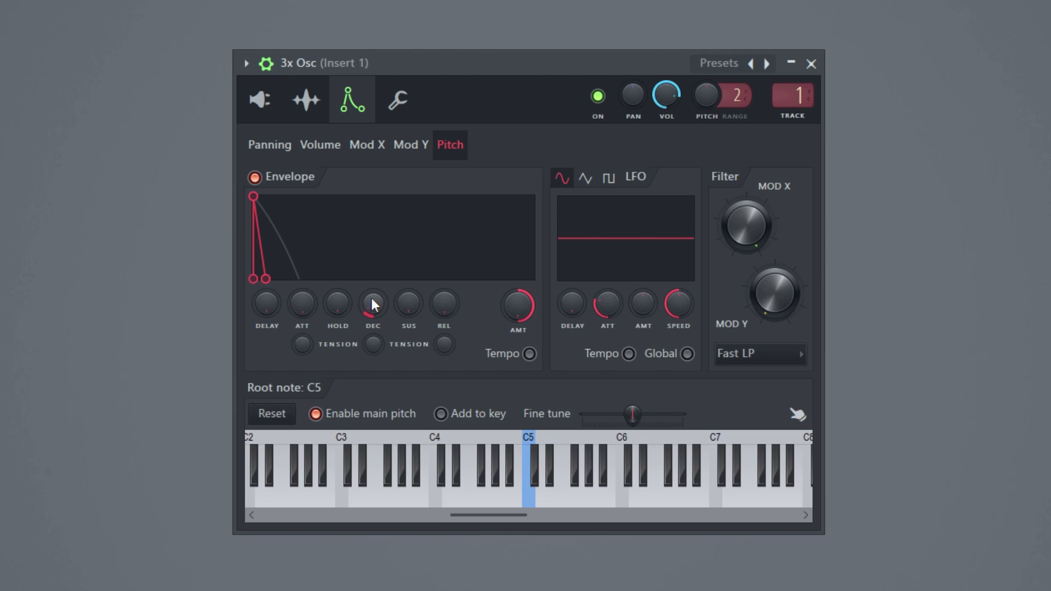
{"action": "key", "text": "z"}
{"action": "key", "text": "z"}
Reduce the pitch envelope's amount to about two thirds of maximum and play test notes
{"action": "left_click_drag", "start_coordinate": [518, 305], "coordinate": [517, 315]}
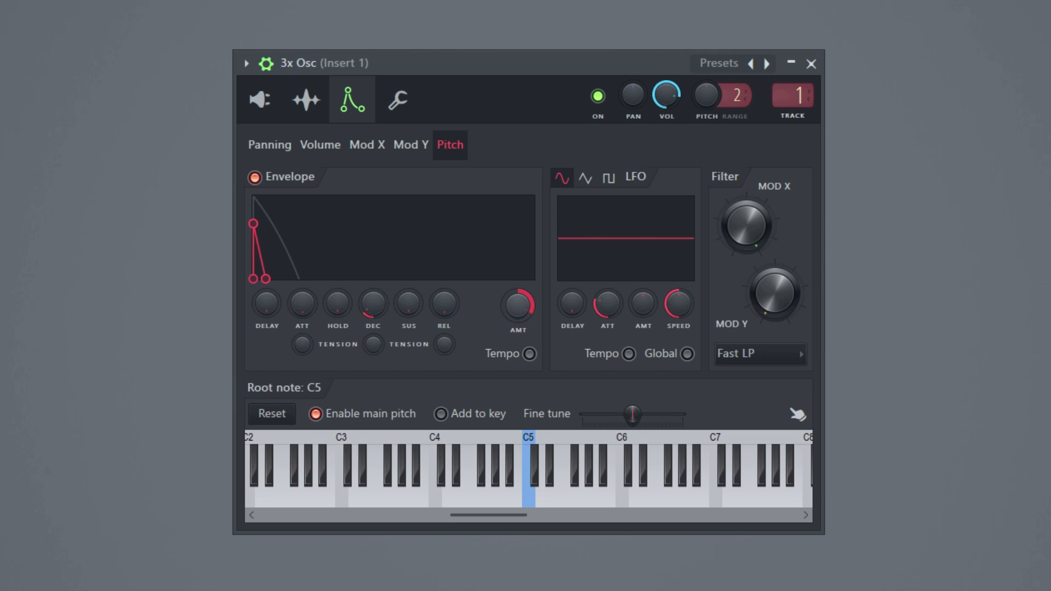
{"action": "key", "text": "z"}
{"action": "key", "text": "z"}
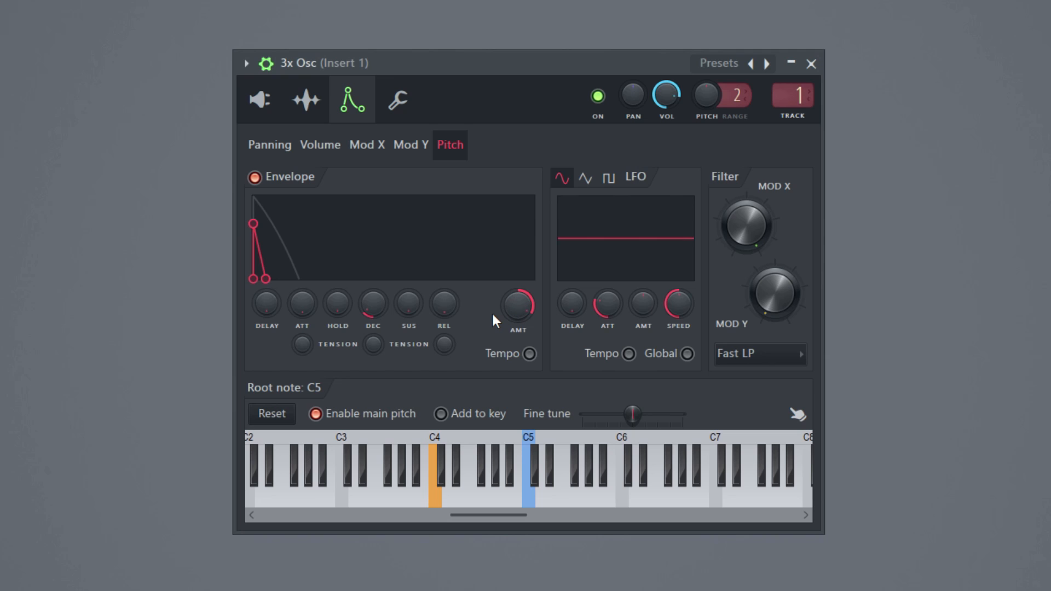
{"action": "key", "text": "z"}
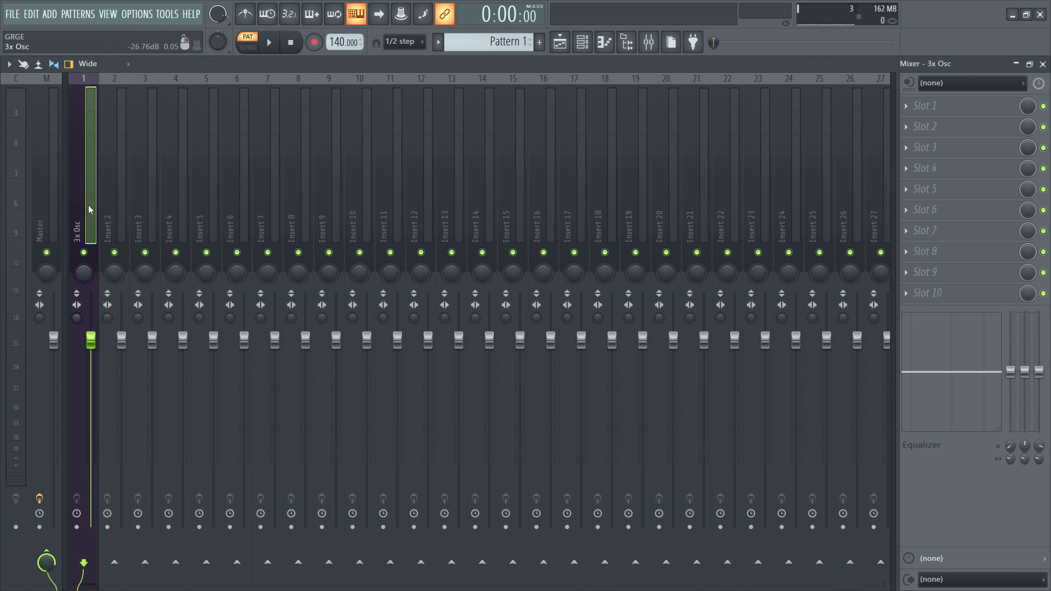
Load Fruity WaveShaper into effect slot 1 of the 3x Osc mixer track
{"action": "key", "text": "z"}
{"action": "left_click", "coordinate": [905, 106]}
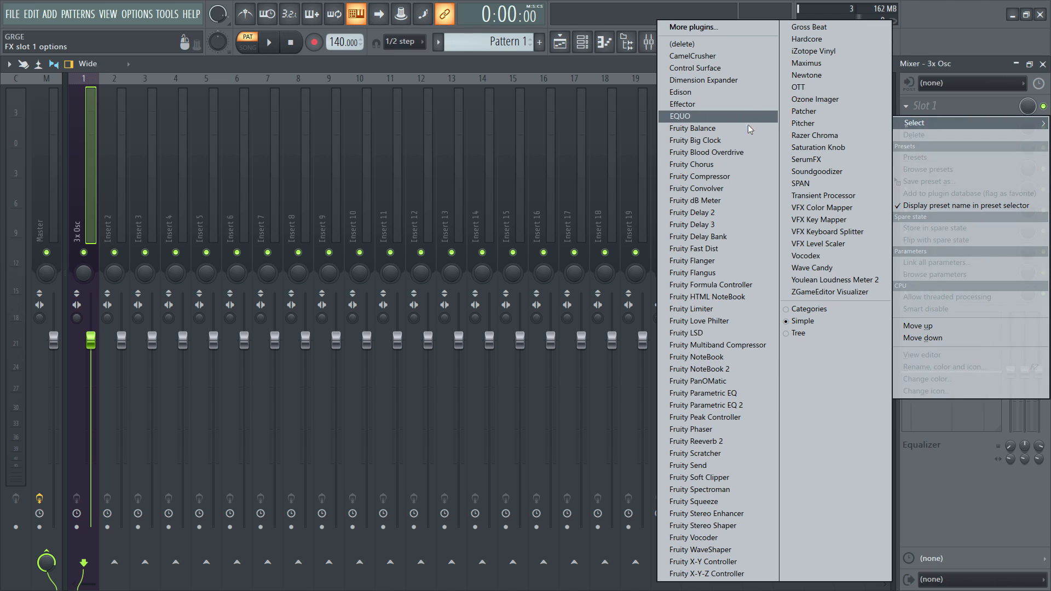
{"action": "left_click", "coordinate": [737, 550]}
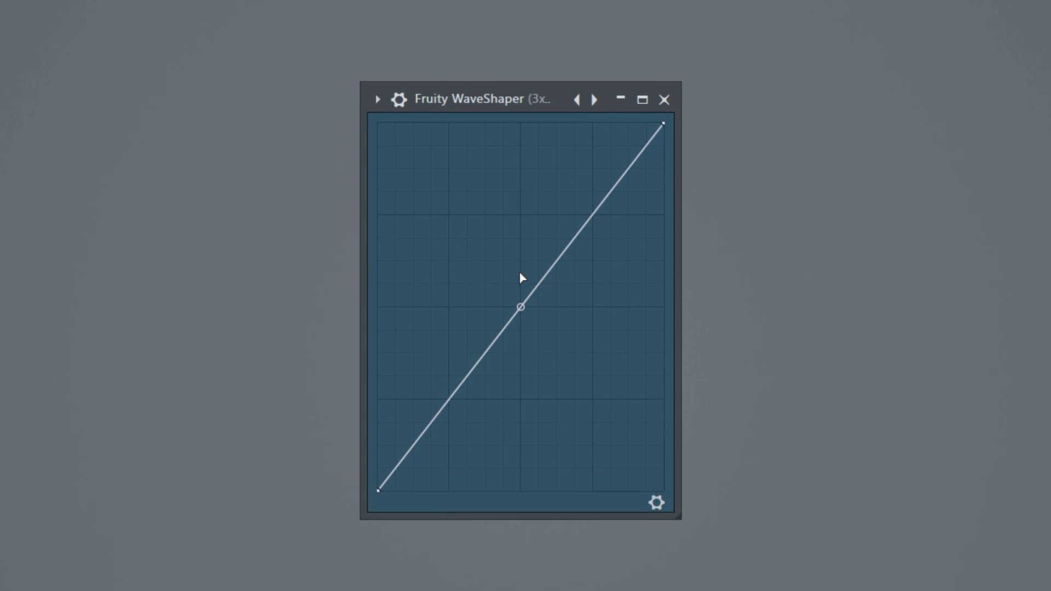
Add a point at the centre of the WaveShaper curve and bend its lower half upward
{"action": "right_click", "coordinate": [519, 290]}
{"action": "left_click_drag", "start_coordinate": [519, 290], "coordinate": [522, 307]}
{"action": "left_click_drag", "start_coordinate": [450, 399], "coordinate": [449, 334]}
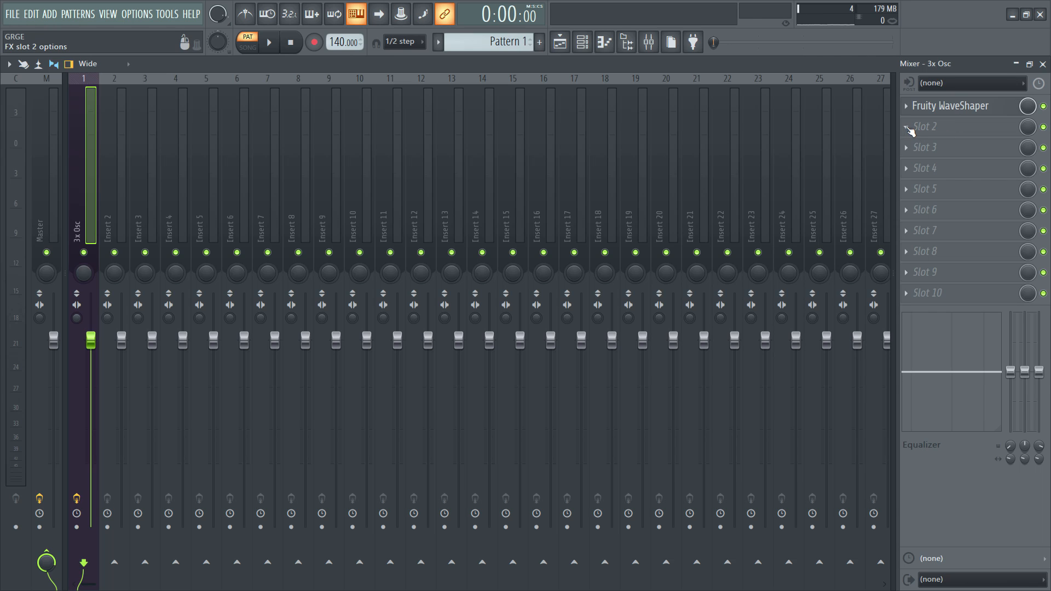
Load OTT into effect slot 2 of the 3x Osc mixer track
{"action": "left_click", "coordinate": [908, 127]}
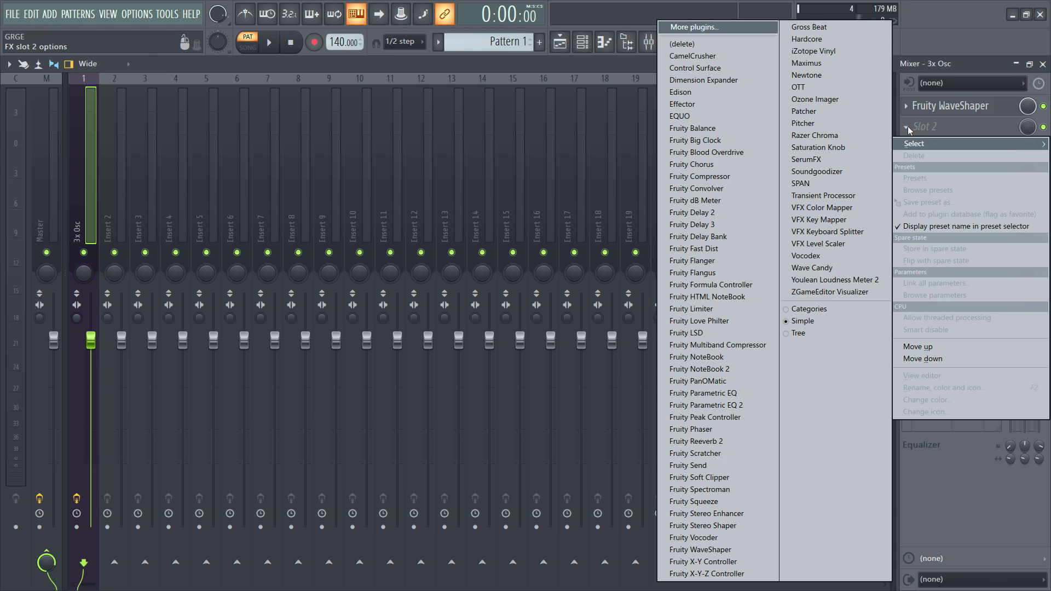
{"action": "left_click", "coordinate": [819, 87]}
{"action": "left_click_drag", "start_coordinate": [562, 193], "coordinate": [533, 176]}
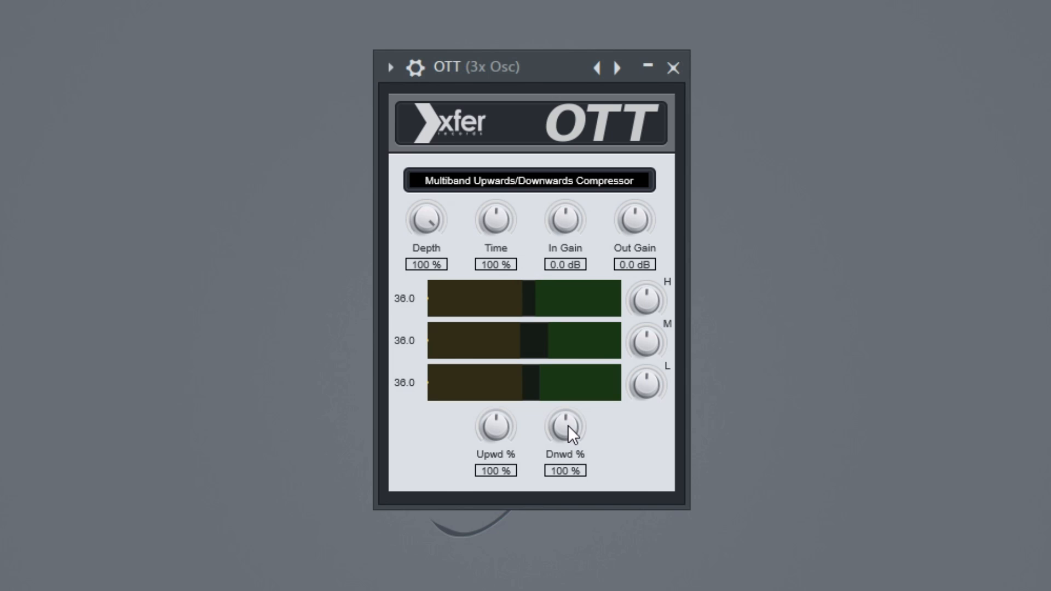
Set OTT's downward compression to 31 % and turn its high band fully down, then test the sound and close OTT
{"action": "left_click_drag", "start_coordinate": [567, 425], "coordinate": [566, 445]}
{"action": "left_click_drag", "start_coordinate": [540, 63], "coordinate": [536, 60]}
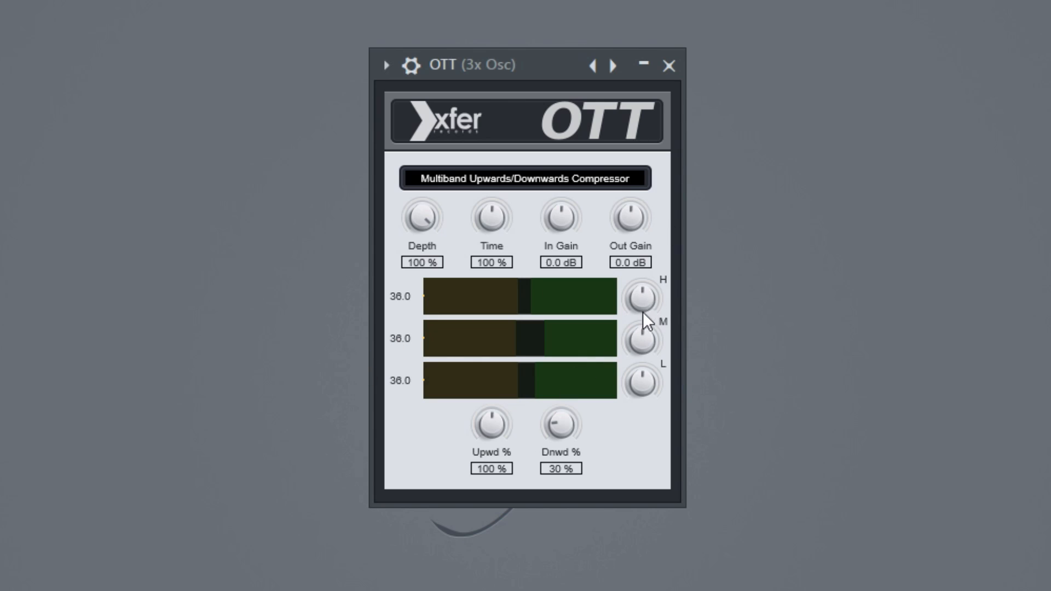
{"action": "left_click_drag", "start_coordinate": [643, 298], "coordinate": [632, 360]}
{"action": "key", "text": "space"}
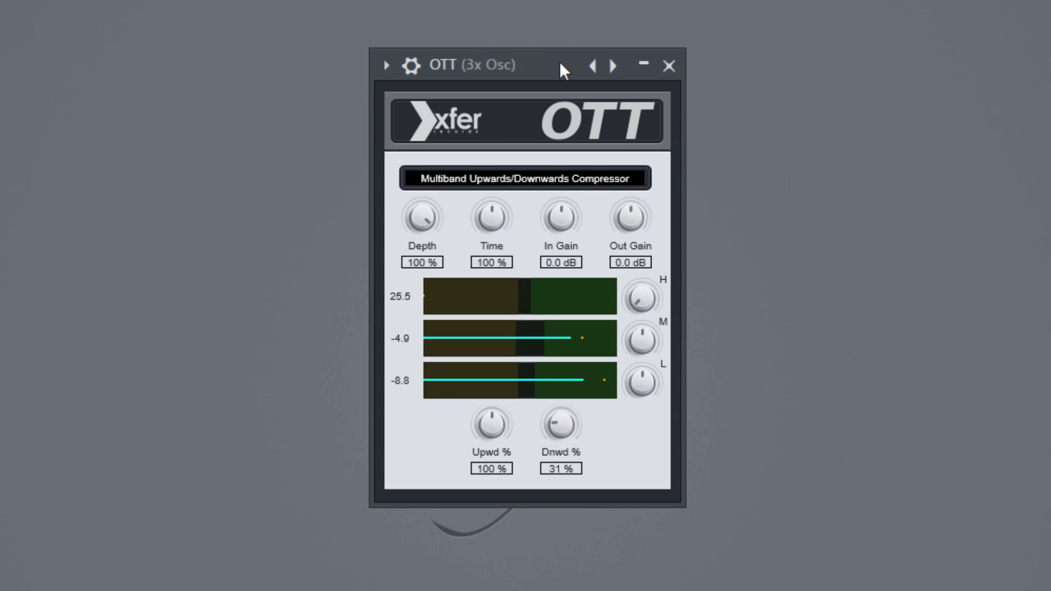
{"action": "key", "text": "space"}
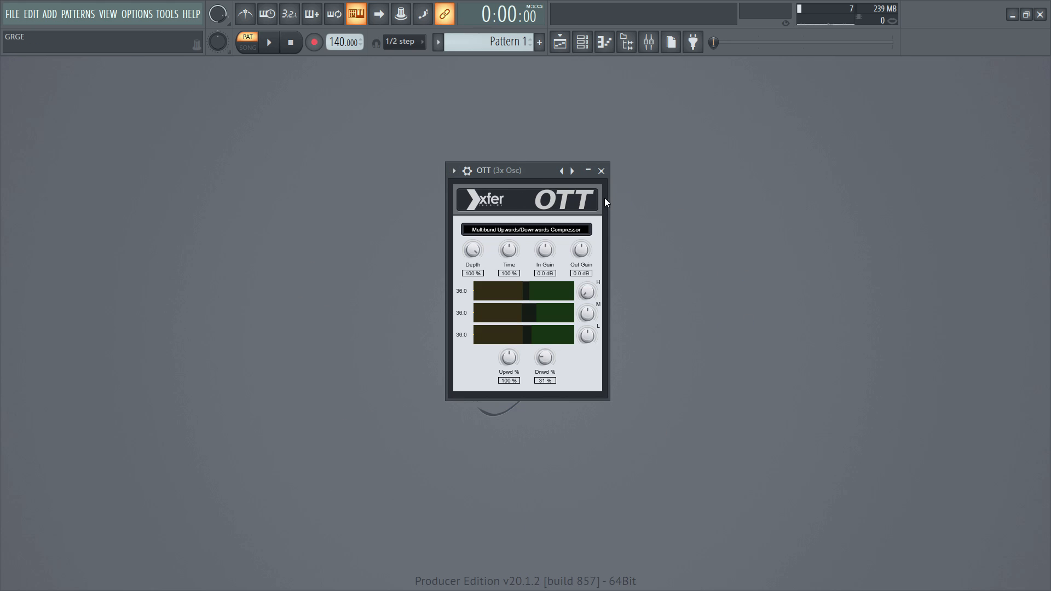
{"action": "left_click", "coordinate": [601, 171]}
Load Fruity Parametric EQ 2 into effect slot 3 of the 3x Osc mixer track
{"action": "left_click", "coordinate": [649, 43]}
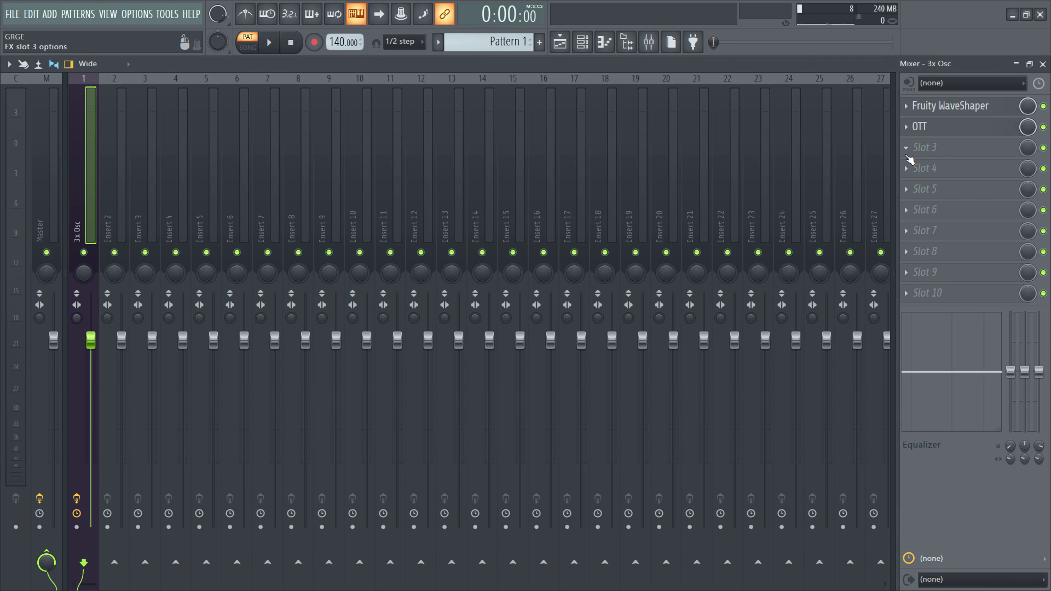
{"action": "left_click", "coordinate": [908, 156]}
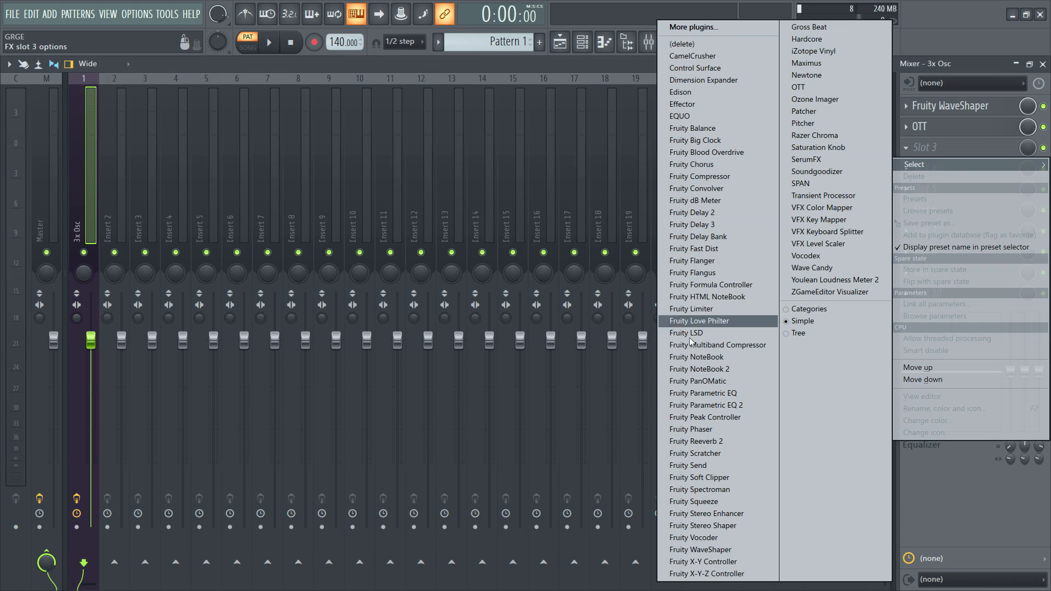
{"action": "left_click", "coordinate": [749, 405]}
Change the filter type of EQ band 7 to low pass
{"action": "right_click", "coordinate": [604, 304]}
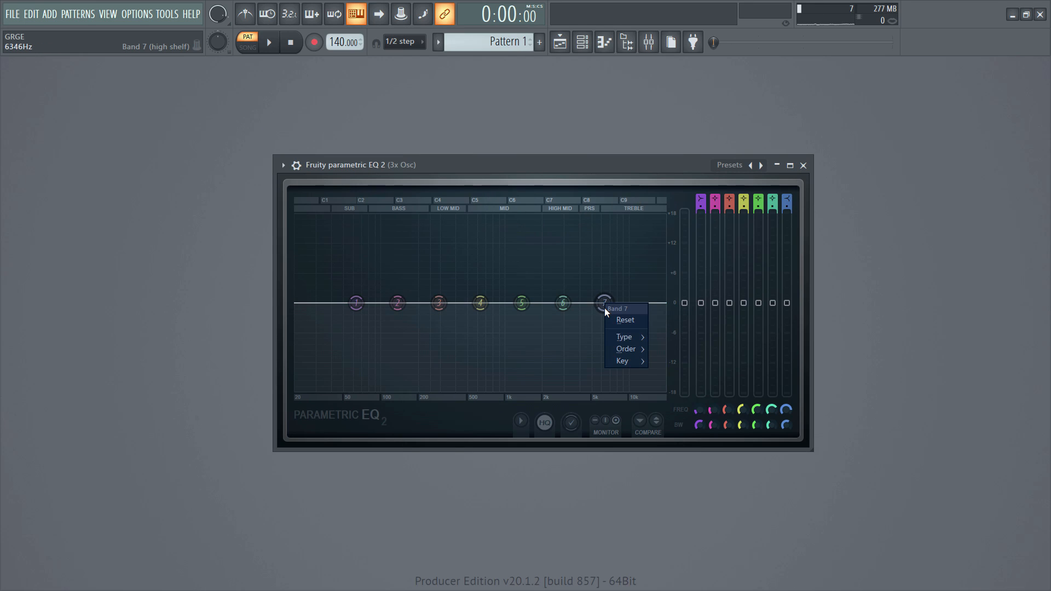
{"action": "mouse_move", "coordinate": [616, 337]}
{"action": "left_click", "coordinate": [672, 350]}
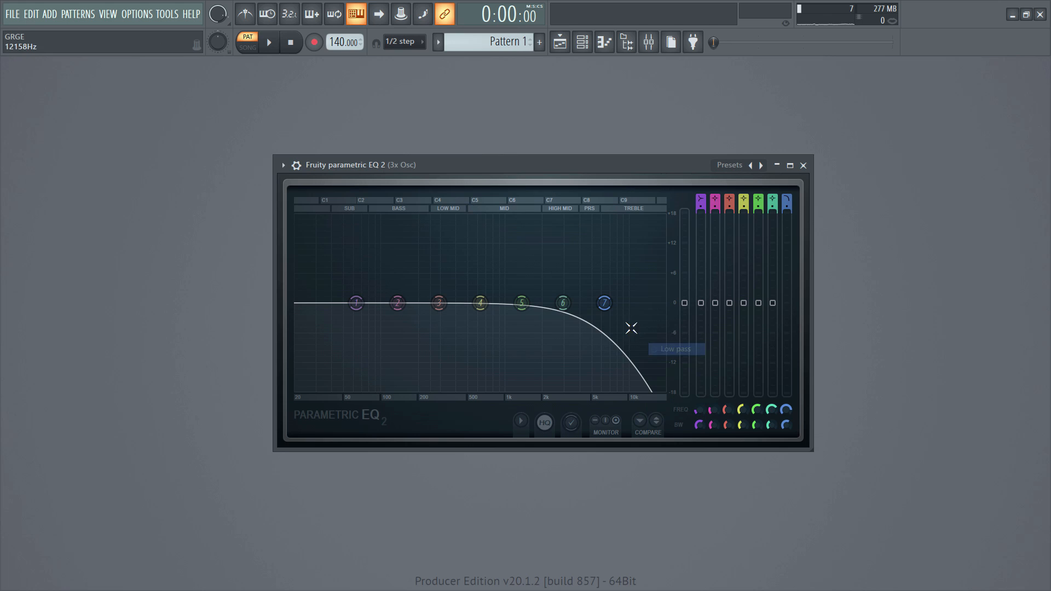
Lower the cutoff frequency of EQ band 7 to about 4314 Hz and test the sound with repeated low notes
{"action": "left_click_drag", "start_coordinate": [605, 304], "coordinate": [624, 303]}
{"action": "mouse_move", "coordinate": [593, 303]}
{"action": "left_mouse_down"}
{"action": "mouse_move", "coordinate": [469, 302]}
{"action": "mouse_move", "coordinate": [631, 303]}
{"action": "mouse_move", "coordinate": [584, 303]}
{"action": "left_mouse_up"}
{"action": "key", "text": "z"}
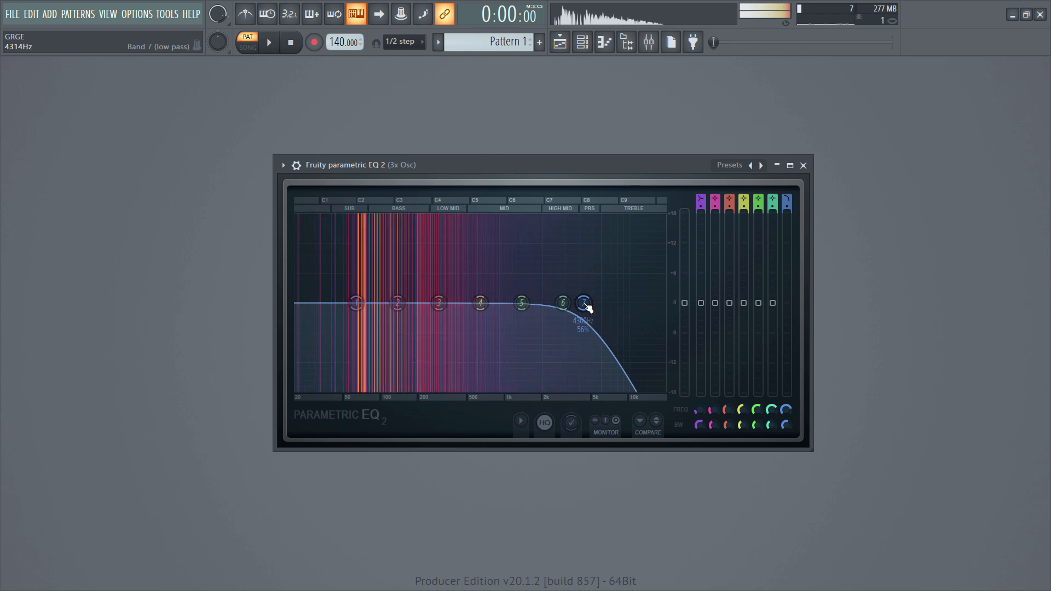
{"action": "key", "text": "z"}
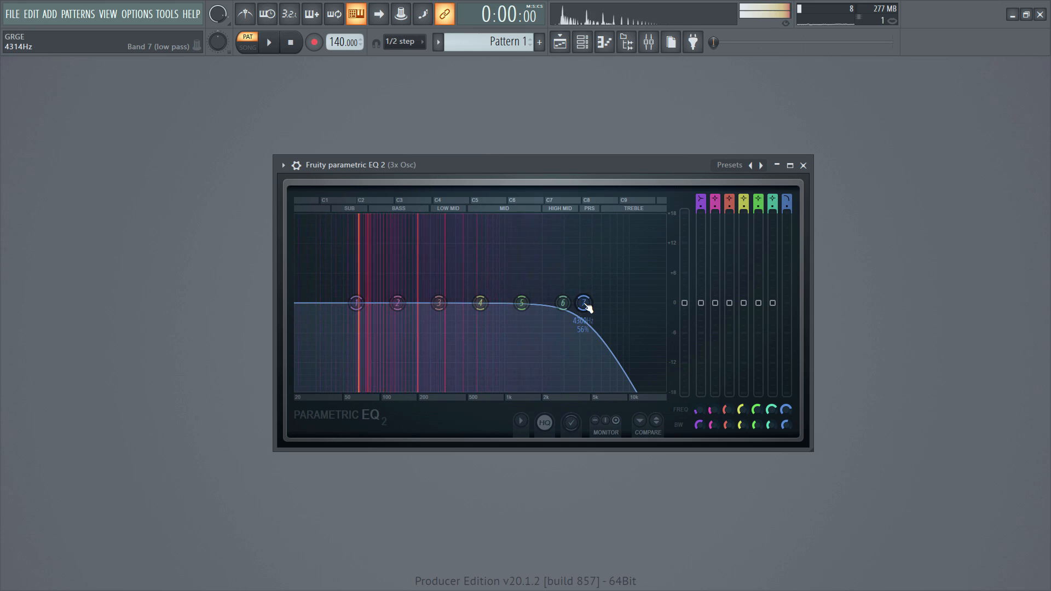
{"action": "key", "text": "z"}
{"action": "key", "text": "z"}
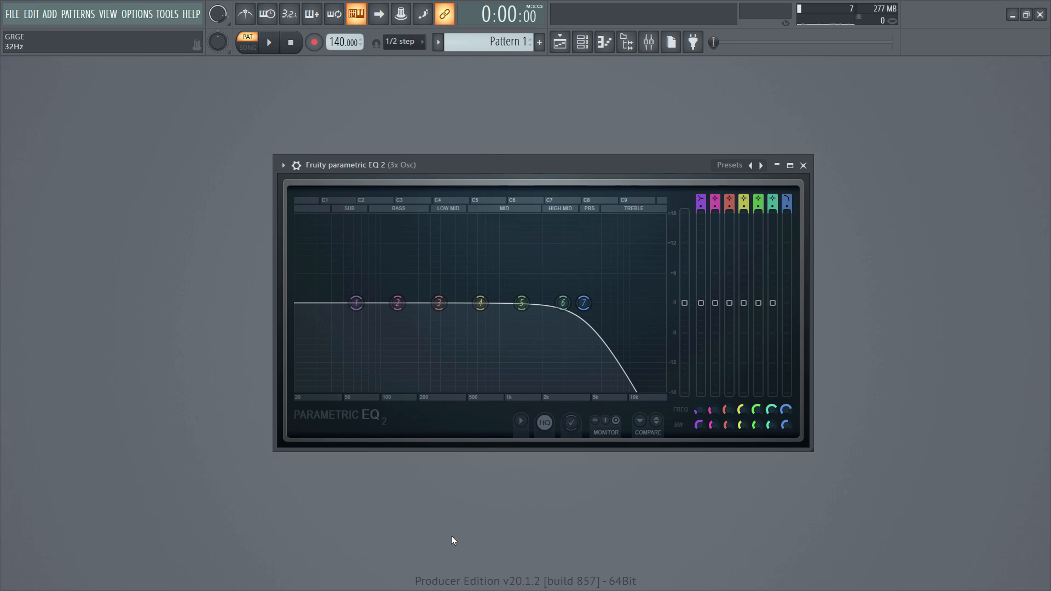
Open the 3x Osc piano roll and play back the long C4 note, then stop playback
{"action": "key", "text": "F7"}
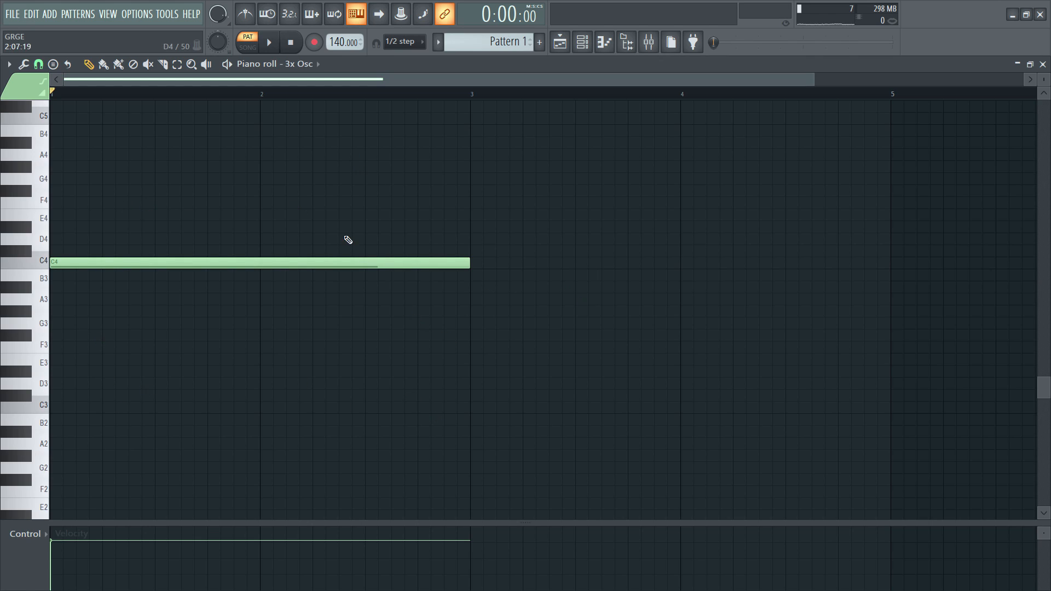
{"action": "key", "text": "space"}
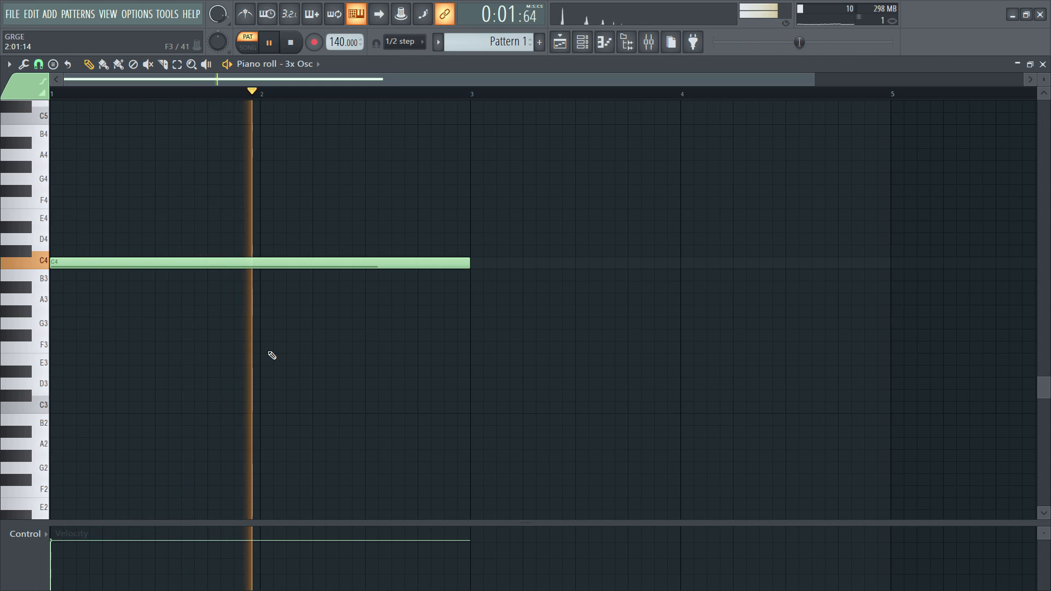
{"action": "key", "text": "space"}
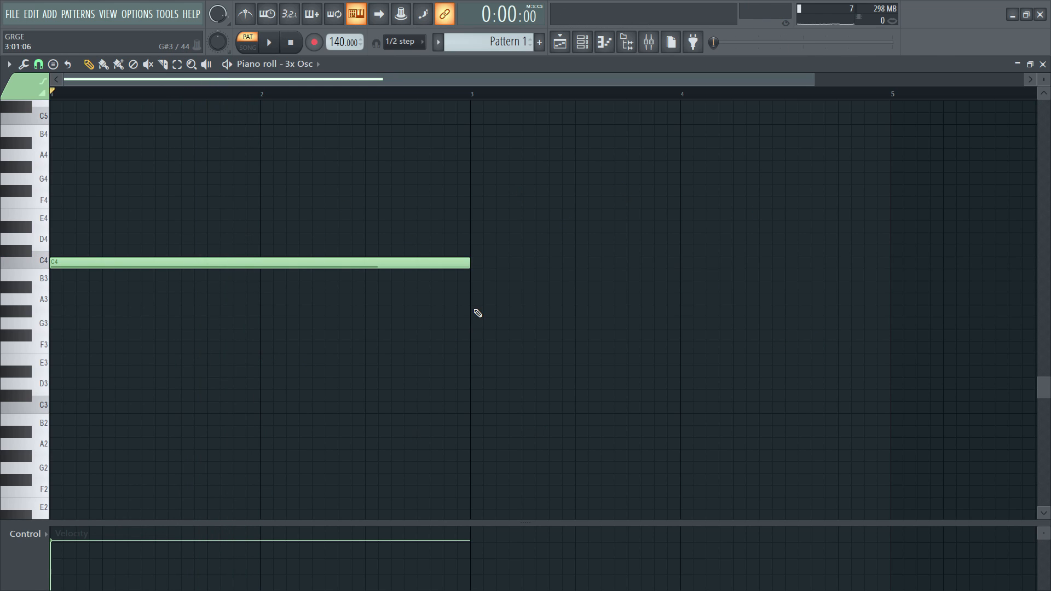
Load Edison into effect slot 1 of the Master mixer track
{"action": "key", "text": "F9"}
{"action": "left_click", "coordinate": [909, 106]}
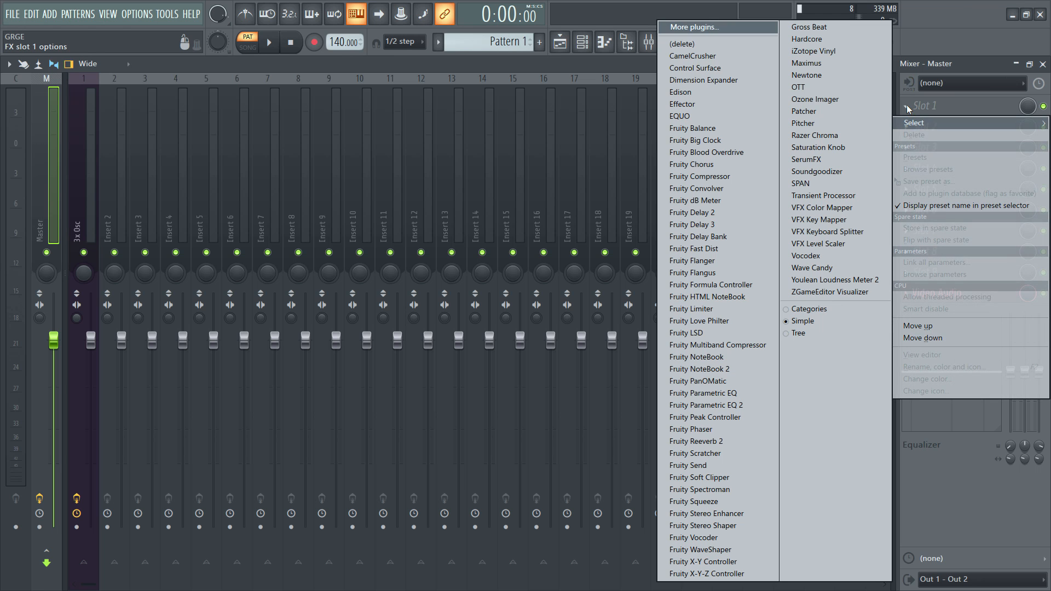
{"action": "left_click", "coordinate": [710, 92]}
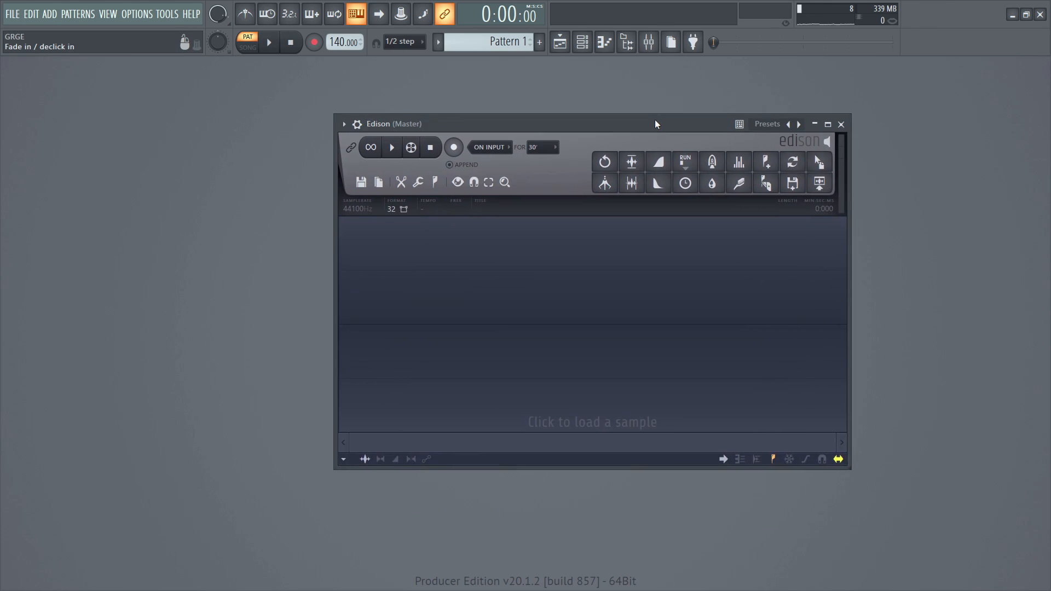
Record the pattern's C4 note into Edison on input and stop playback once the sound has finished
{"action": "left_click_drag", "start_coordinate": [655, 120], "coordinate": [623, 122]}
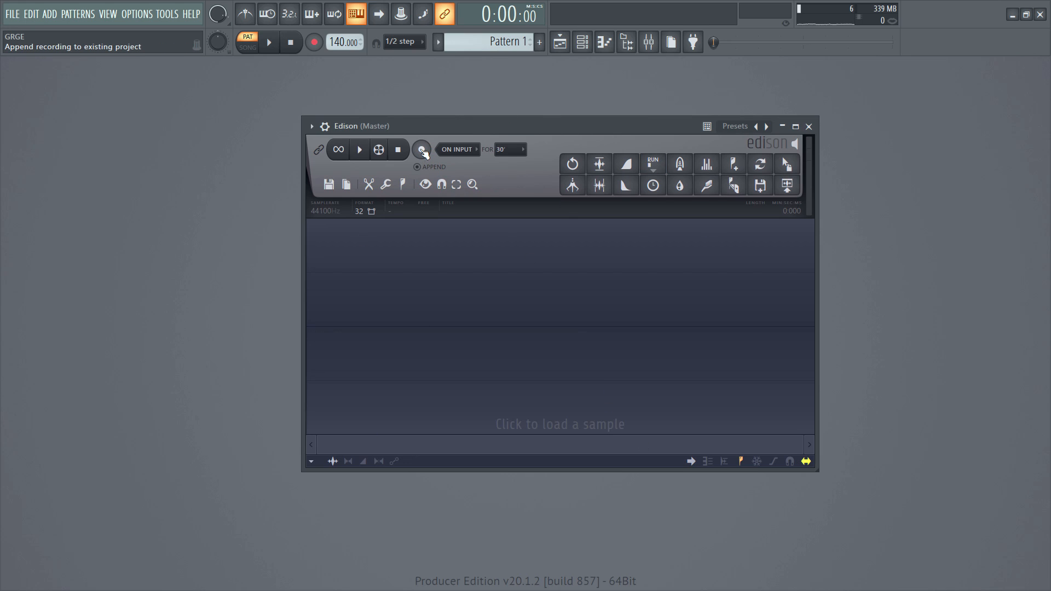
{"action": "left_click", "coordinate": [269, 42]}
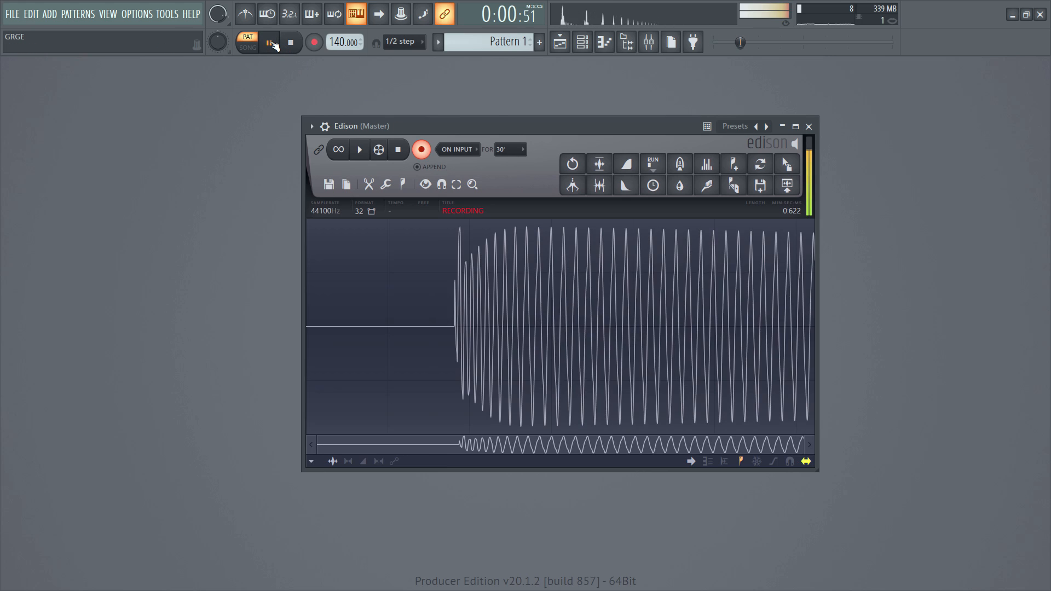
{"action": "left_click", "coordinate": [292, 43]}
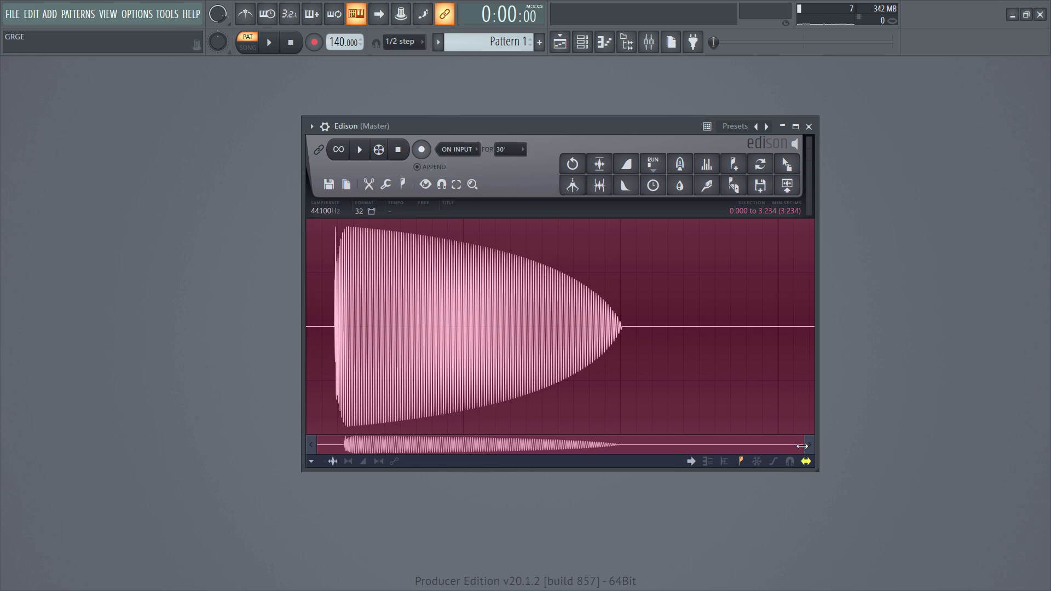
Delete the silent section before the start of the recorded sound in Edison
{"action": "left_click_drag", "start_coordinate": [802, 446], "coordinate": [359, 437]}
{"action": "left_click_drag", "start_coordinate": [623, 325], "coordinate": [305, 342]}
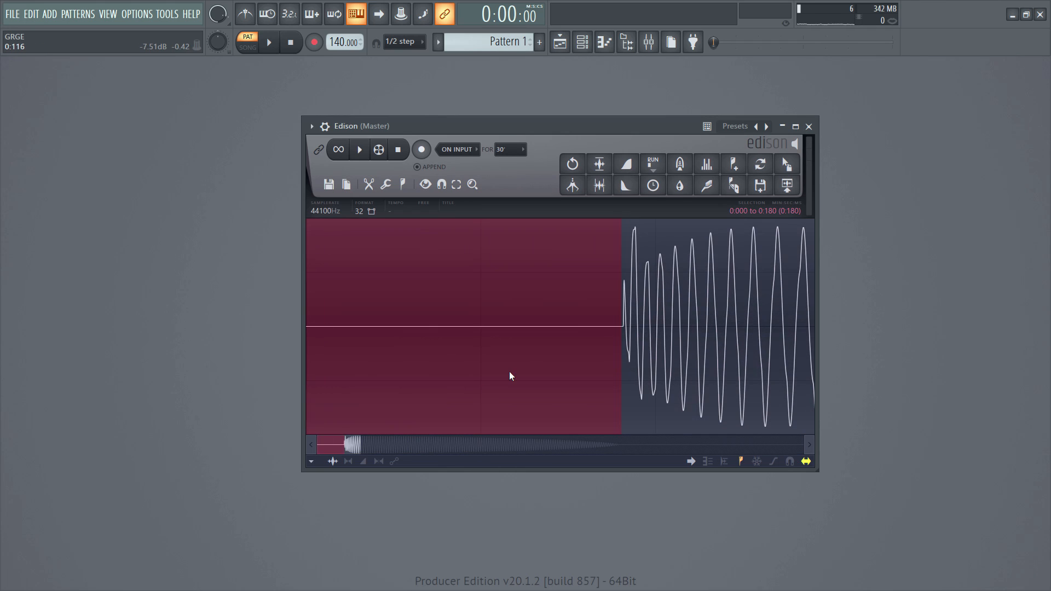
{"action": "key", "text": "Delete"}
Delete the silence after the sound's tail, show the whole waveform and normalize the sample
{"action": "left_click_drag", "start_coordinate": [329, 444], "coordinate": [704, 440]}
{"action": "scroll", "coordinate": [695, 410], "scroll_direction": "down", "scroll_amount": 4}
{"action": "left_click_drag", "start_coordinate": [498, 330], "coordinate": [832, 327]}
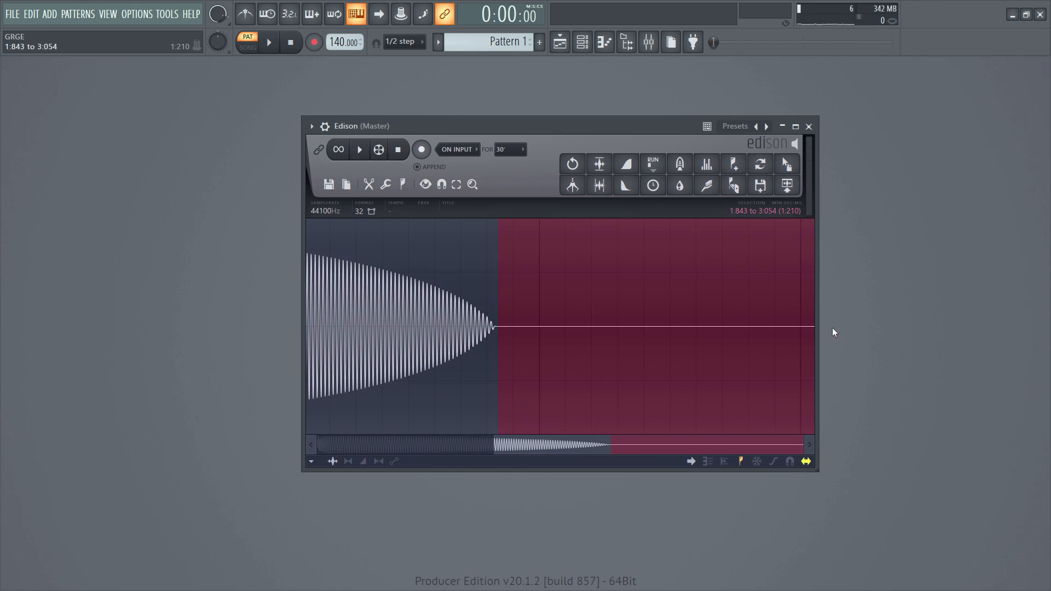
{"action": "key", "text": "Delete"}
{"action": "left_click_drag", "start_coordinate": [606, 448], "coordinate": [301, 437]}
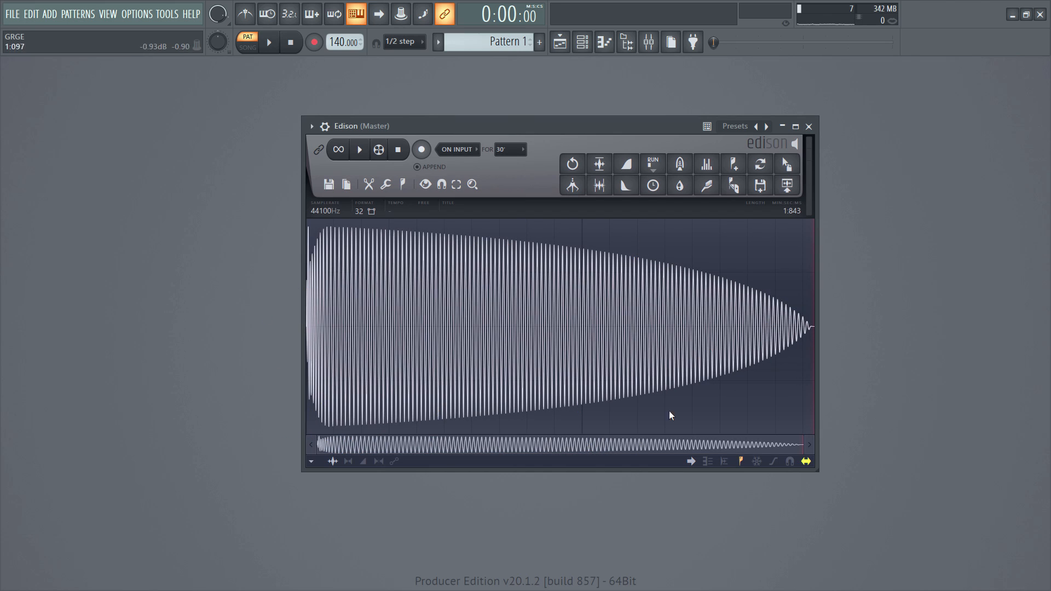
{"action": "left_click", "coordinate": [599, 165]}
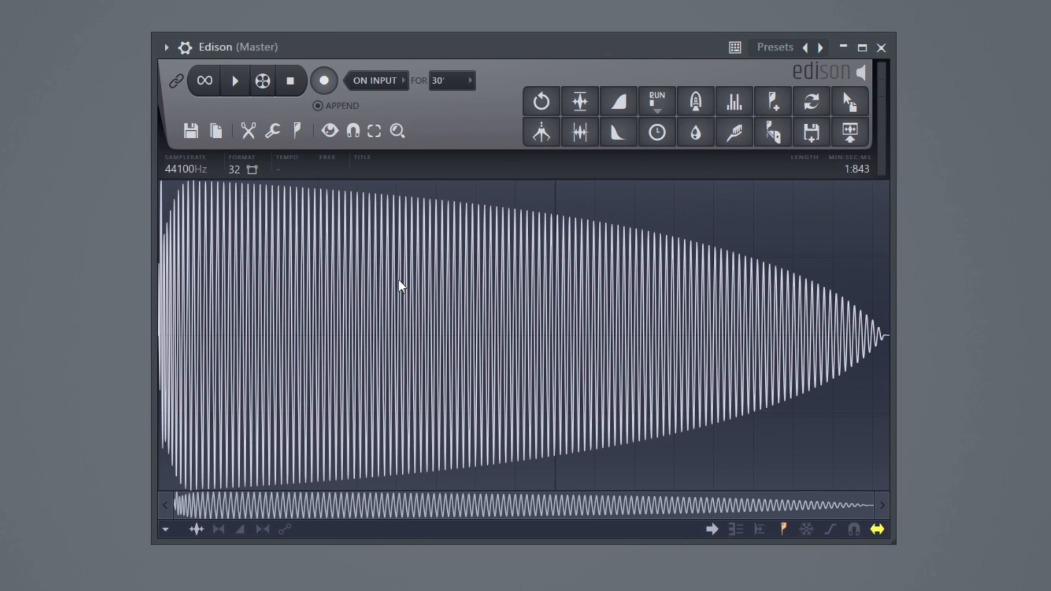
Save the sample as a 24-bit WAV file named Arremangadito_C
{"action": "left_click", "coordinate": [191, 135]}
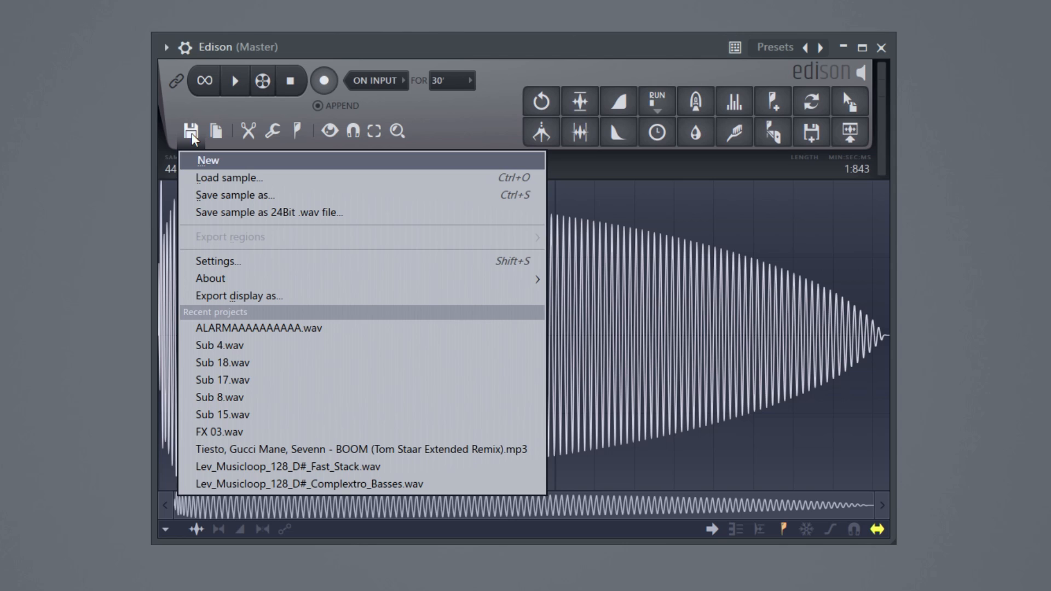
{"action": "left_click", "coordinate": [260, 213]}
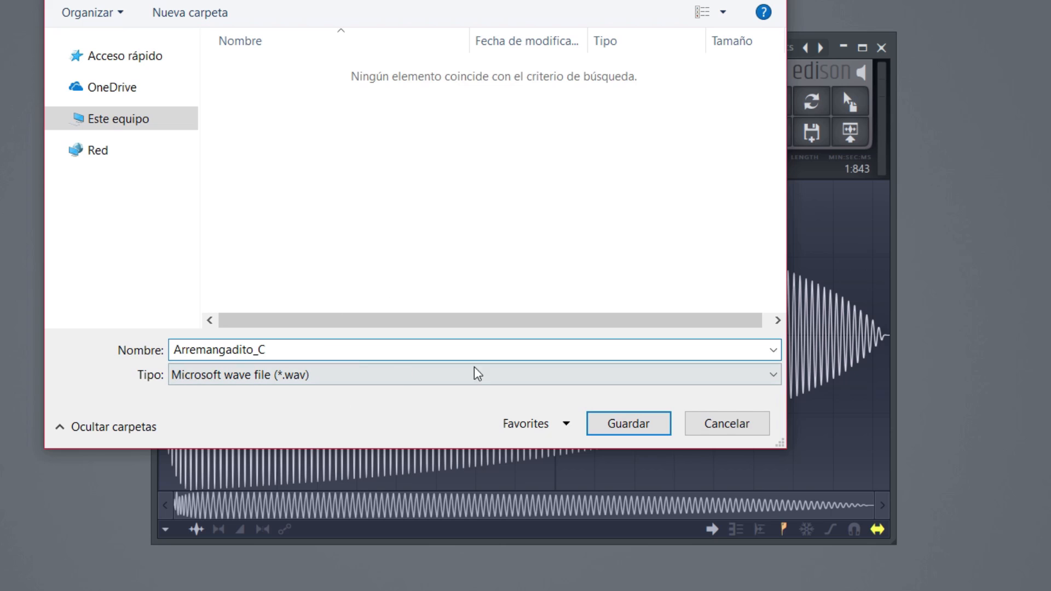
{"action": "type", "text": "Arremangadito_C"}
{"action": "left_click", "coordinate": [628, 424]}
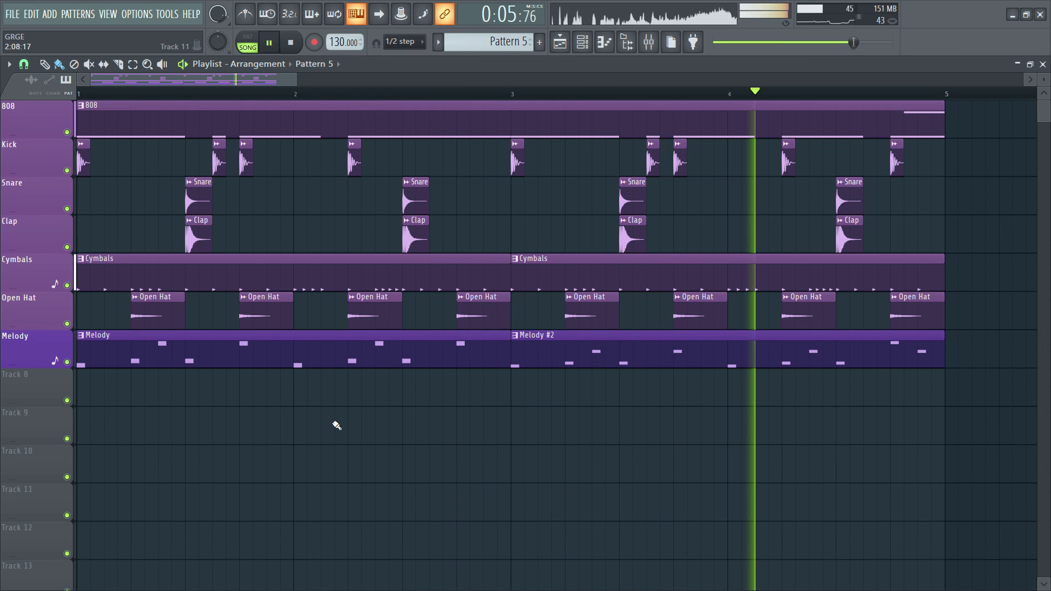
Solo the Melody track during playback to hear it alone, then unsolo it to hear the full beat
{"action": "right_click", "coordinate": [67, 362]}
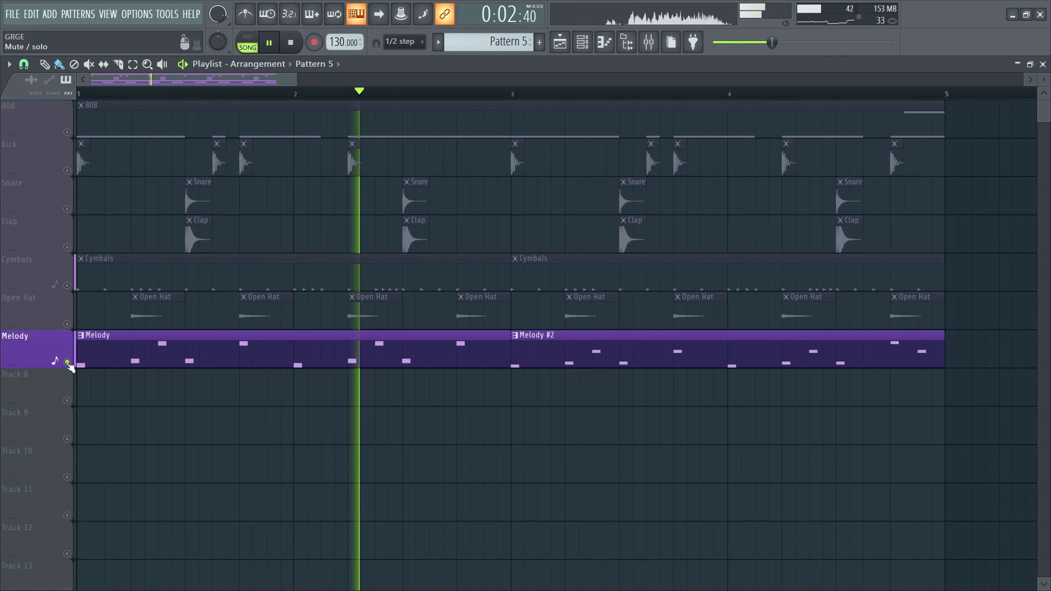
{"action": "right_click", "coordinate": [67, 362]}
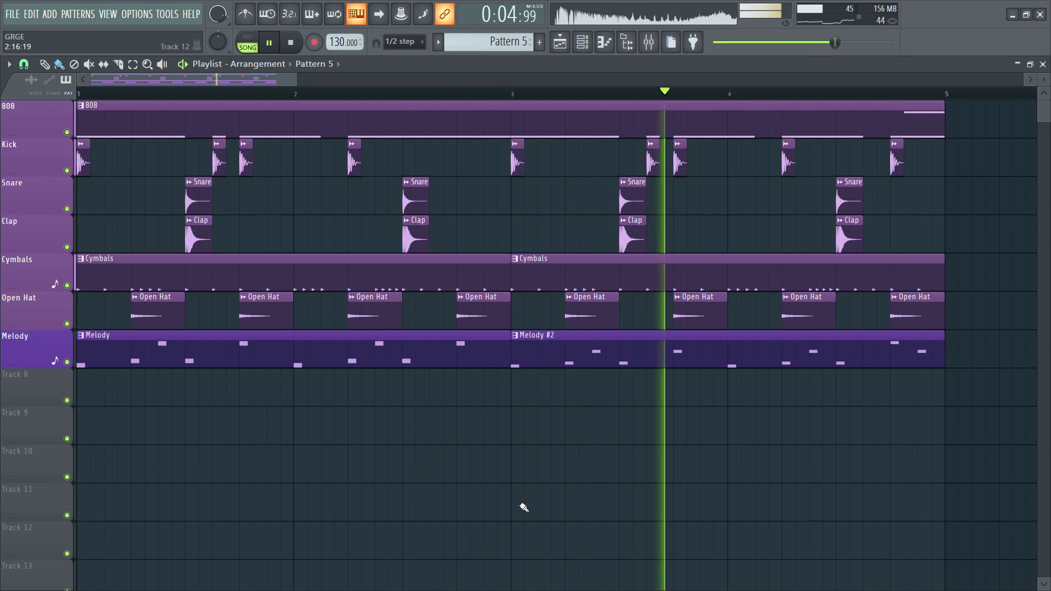
{"action": "left_click", "coordinate": [473, 574]}
{"action": "right_click", "coordinate": [506, 577]}
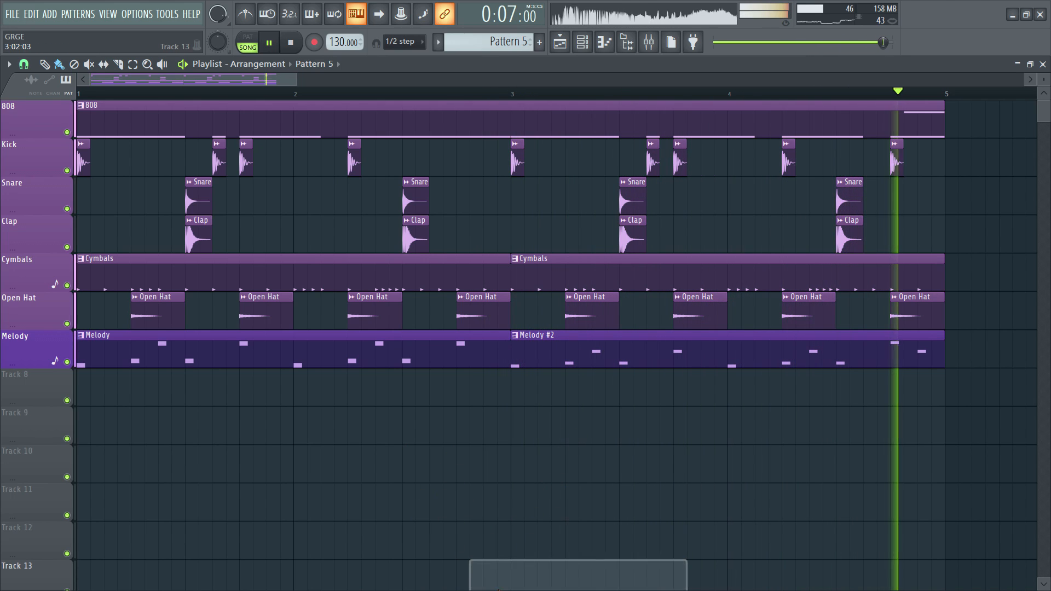